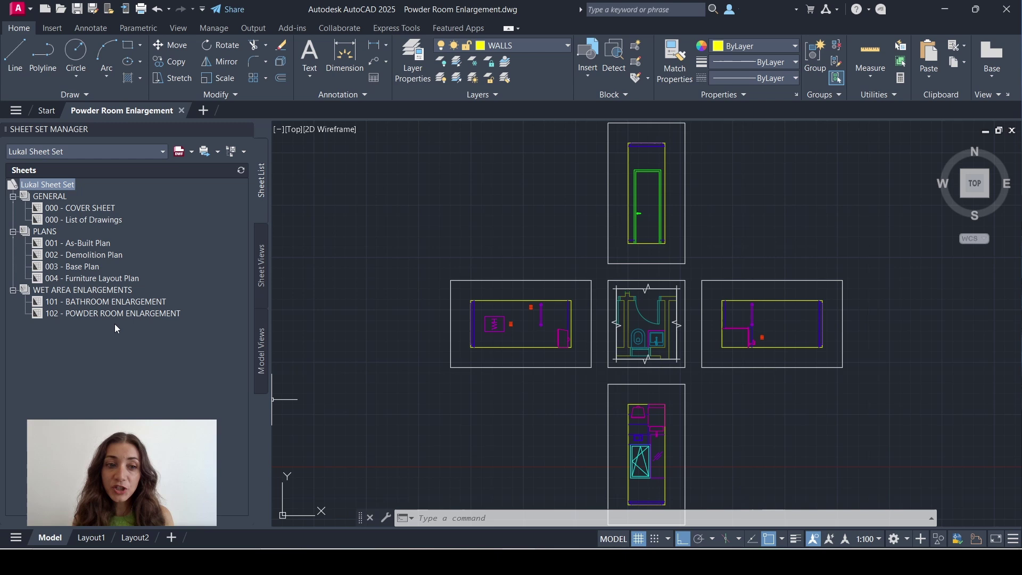
# Open the 102 - POWDER ROOM ENLARGEMENT sheet from the sheet set and return to the Powder Room Enlargement drawing.
pyautogui.doubleClick(100, 312)
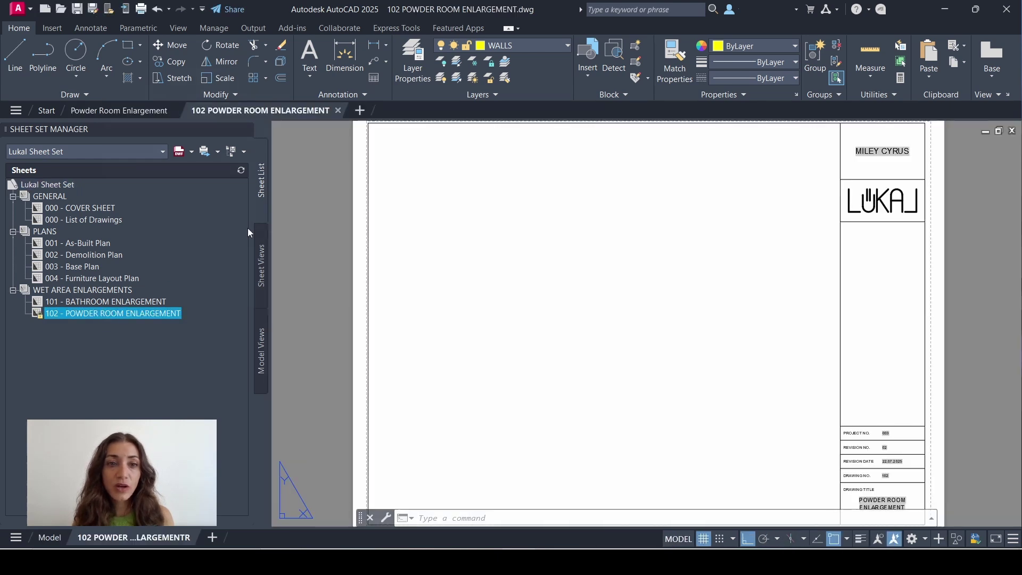
pyautogui.click(107, 110)
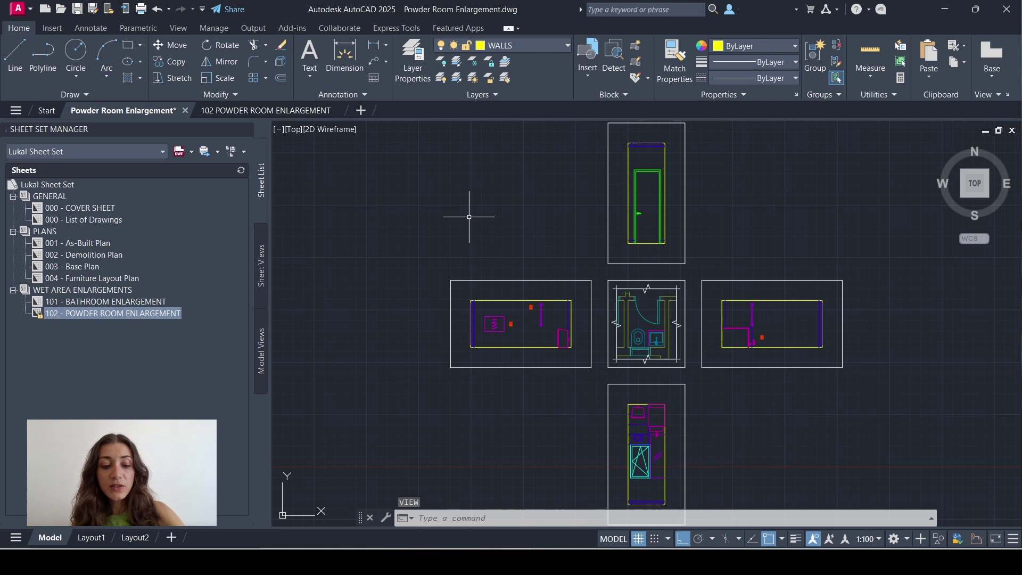
# Create a named view "Powder Room Plan" with its boundary windowed to the frame around the central floor plan.
pyautogui.write('v')
pyautogui.press('Return')
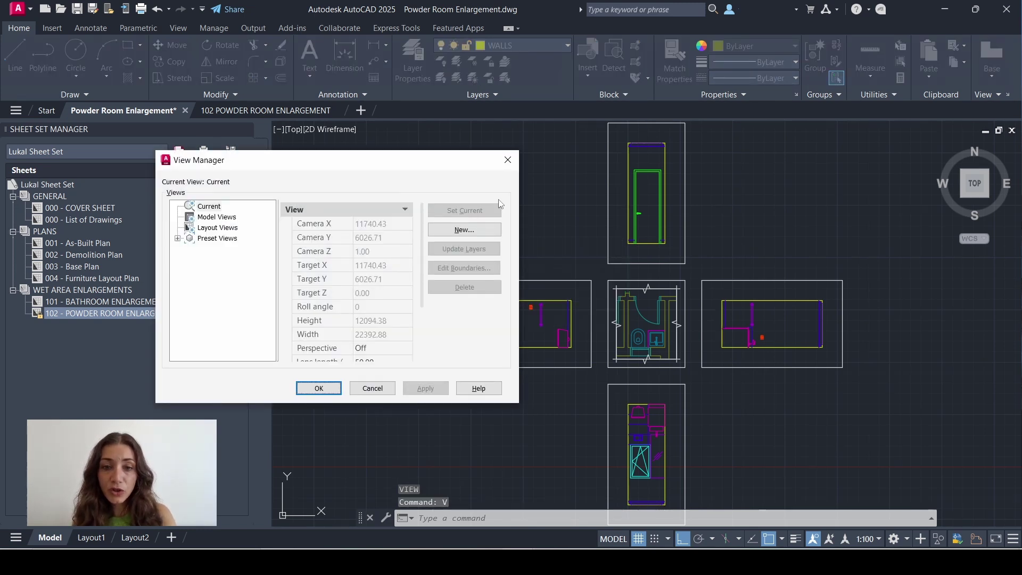
pyautogui.click(478, 230)
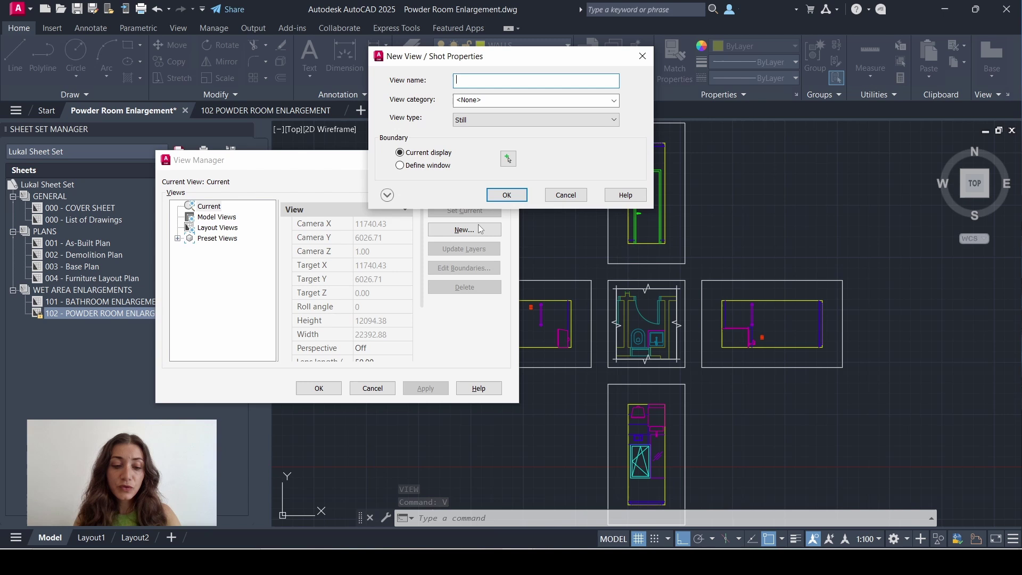
pyautogui.write('Powder Room Plan')
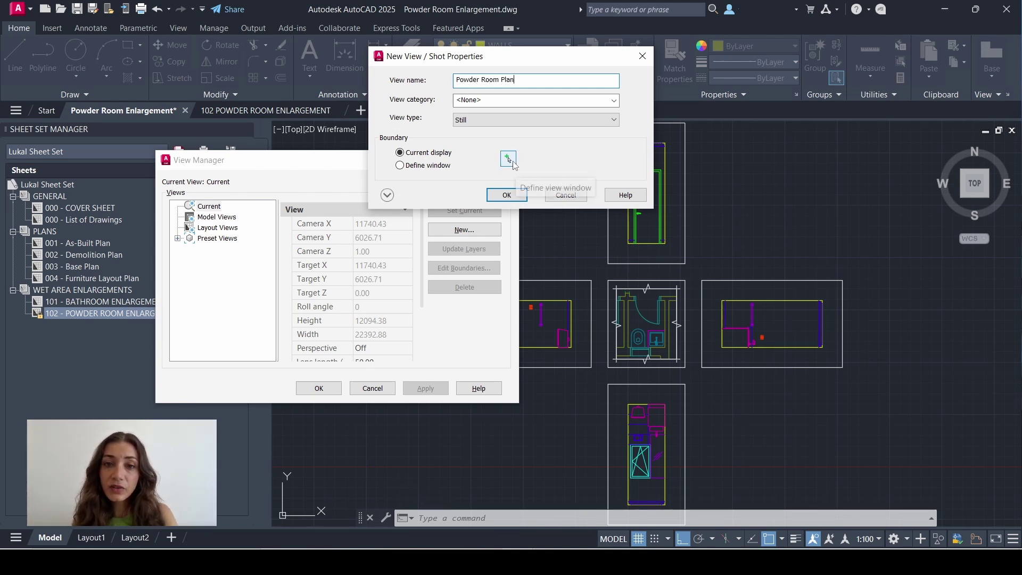
pyautogui.click(507, 158)
pyautogui.scroll(5, 664, 363)
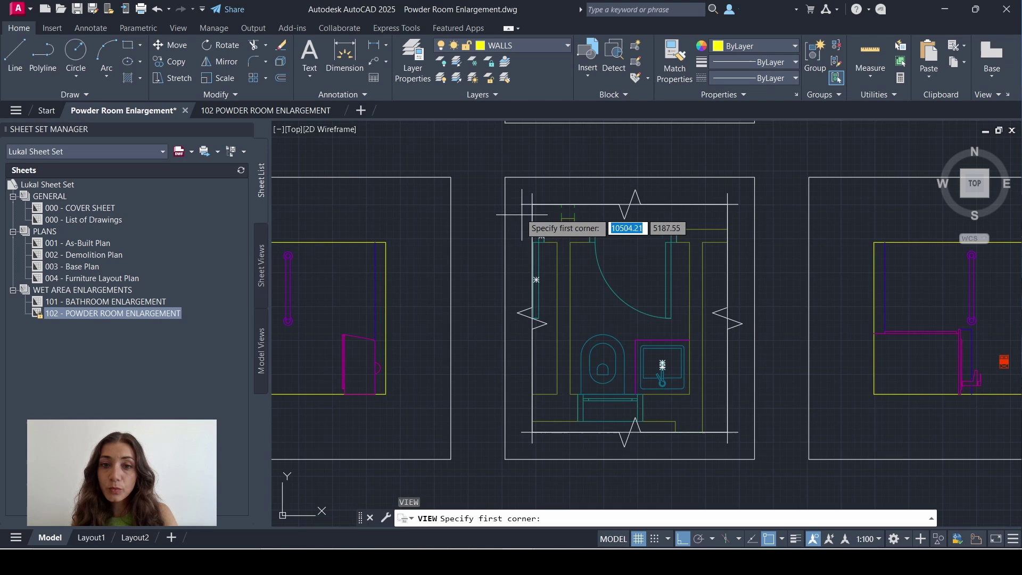
pyautogui.click(505, 177)
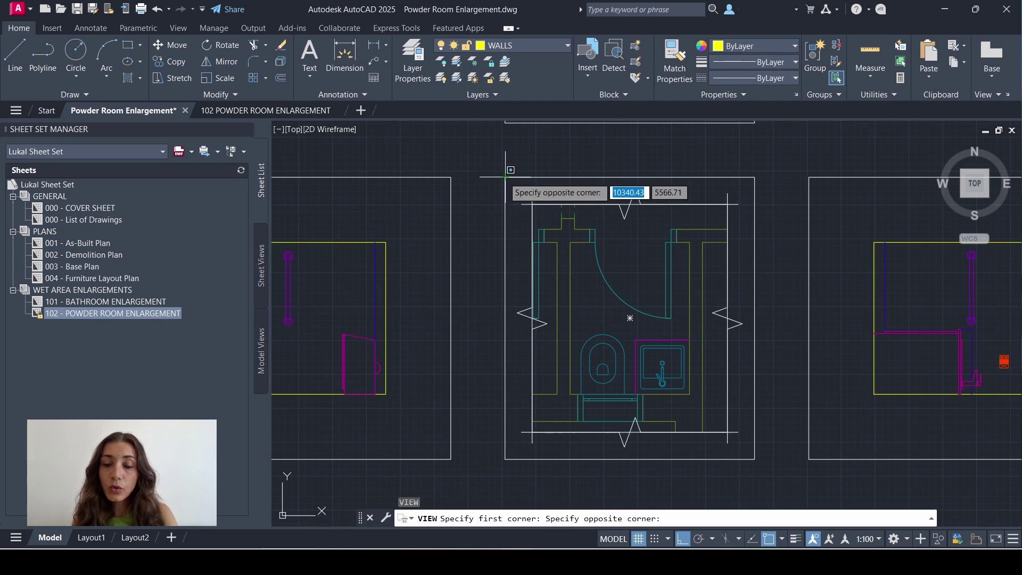
pyautogui.click(754, 459)
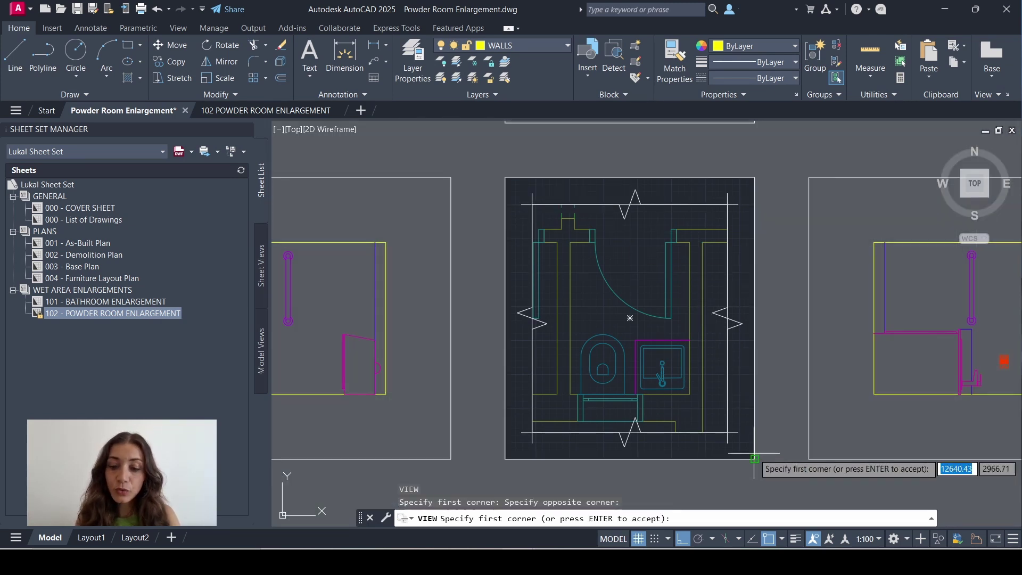
pyautogui.press('Return')
pyautogui.click(505, 196)
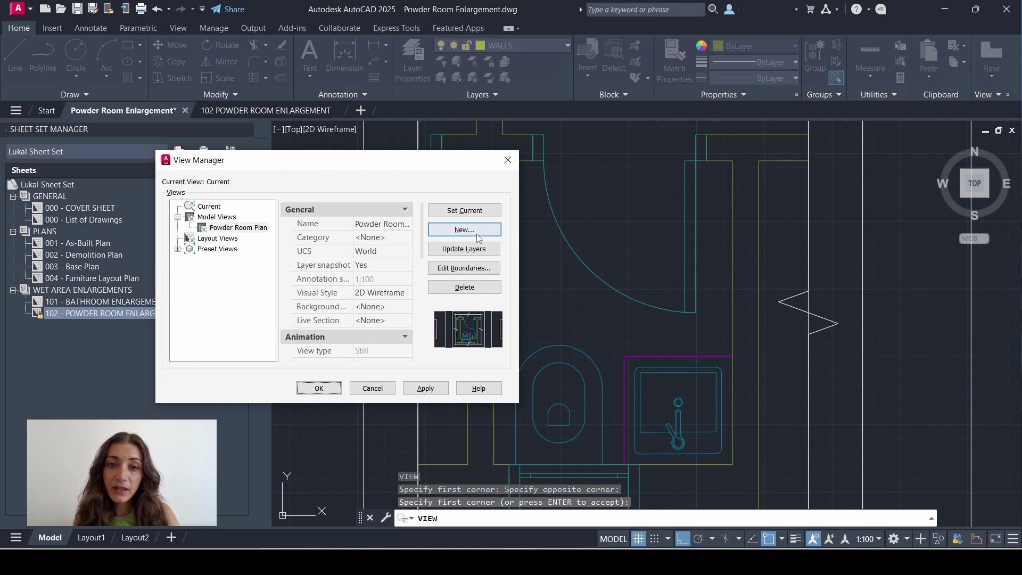
# Create a named view "Powder Room Elevation 01" bounded by the frame around the door elevation above the plan, and close the View Manager.
pyautogui.click(475, 232)
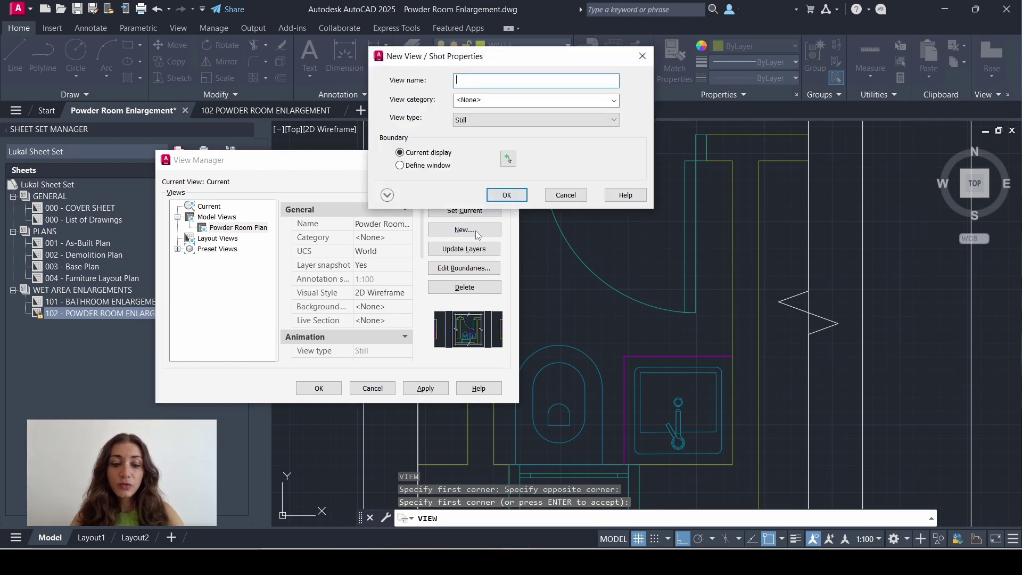
pyautogui.write('Powder')
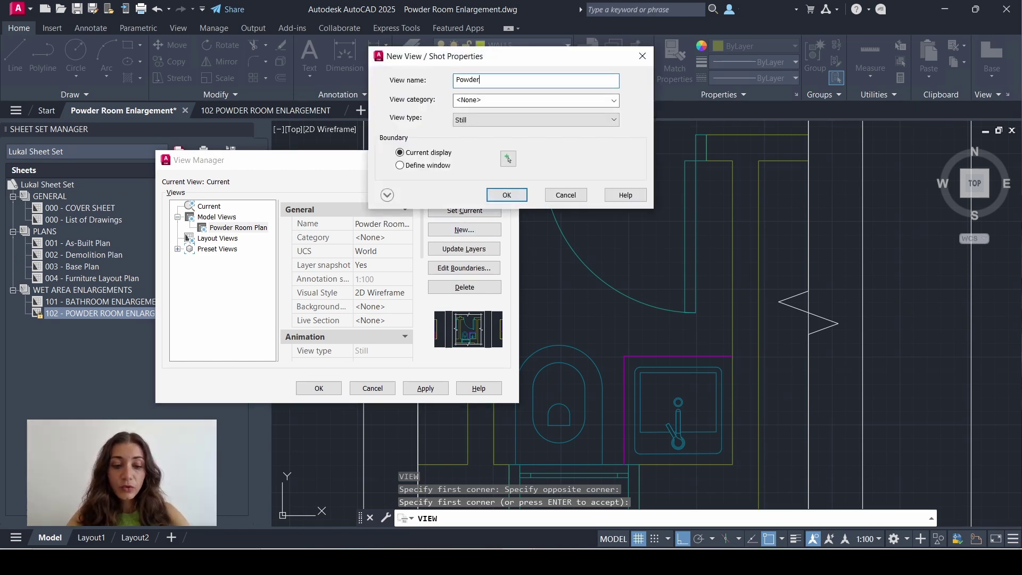
pyautogui.write(' Room Elevation 01')
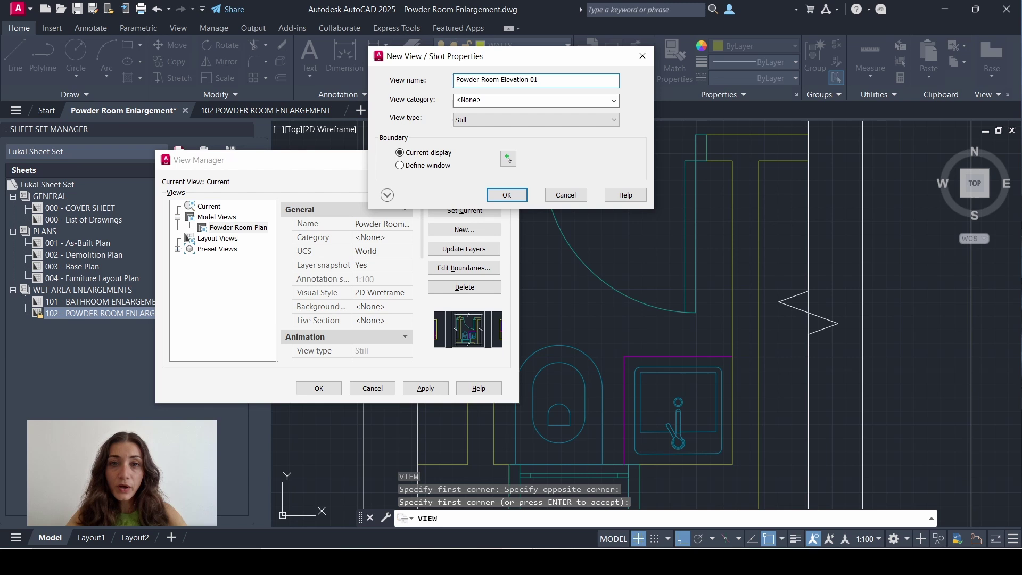
pyautogui.click(509, 160)
pyautogui.scroll(-5, 591, 277)
pyautogui.click(536, 174)
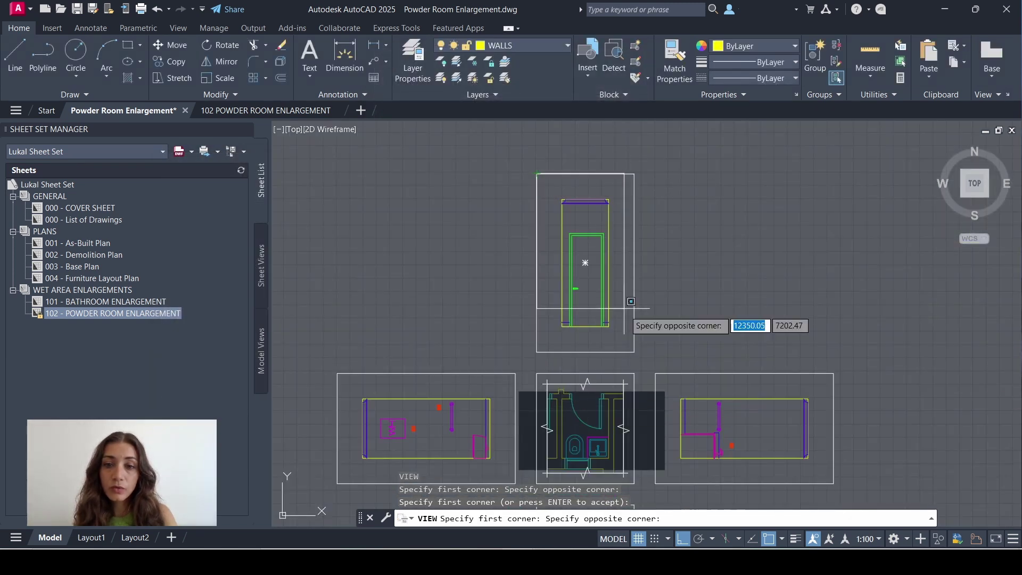
pyautogui.click(634, 352)
pyautogui.press('Return')
pyautogui.click(507, 194)
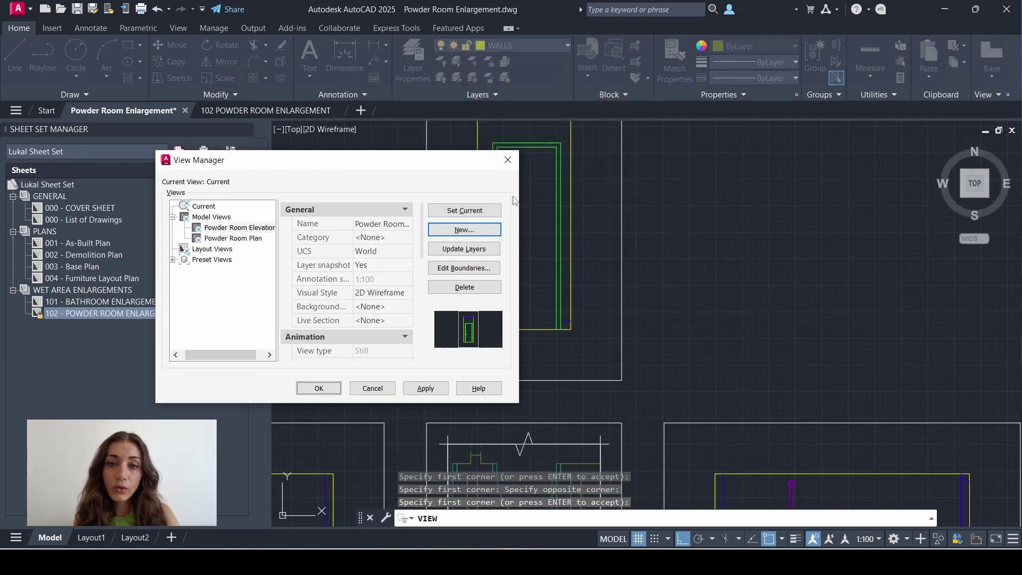
pyautogui.click(319, 390)
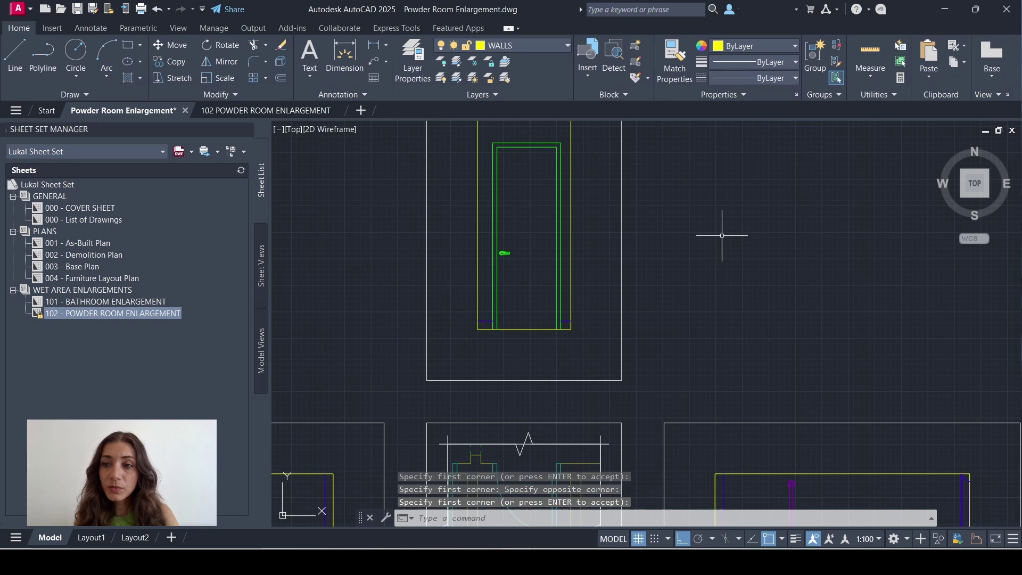
# Restore the saved UCS 2 and rotate the model display to the plan view of that current UCS.
pyautogui.click(980, 240)
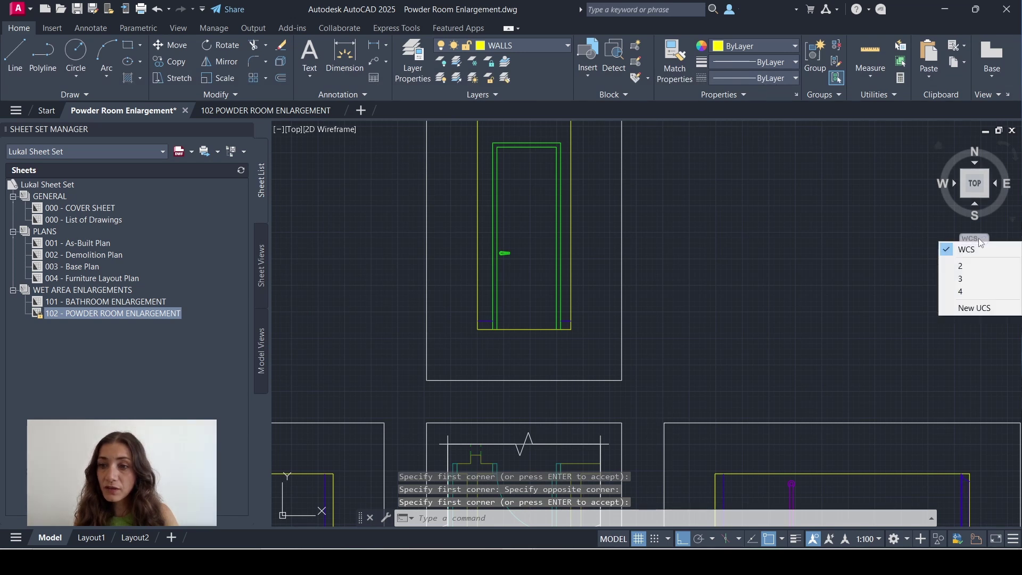
pyautogui.click(971, 267)
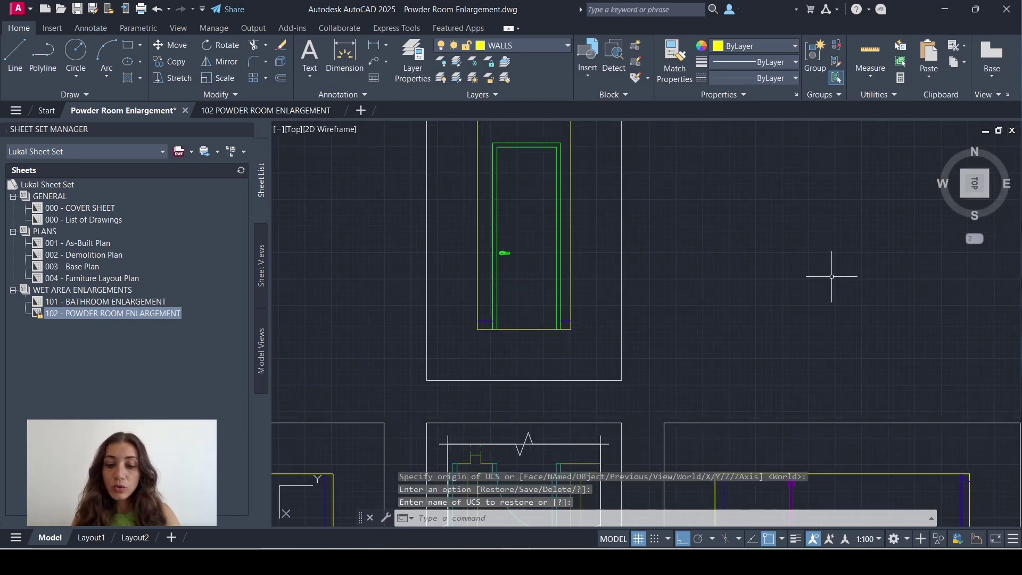
pyautogui.press('Return')
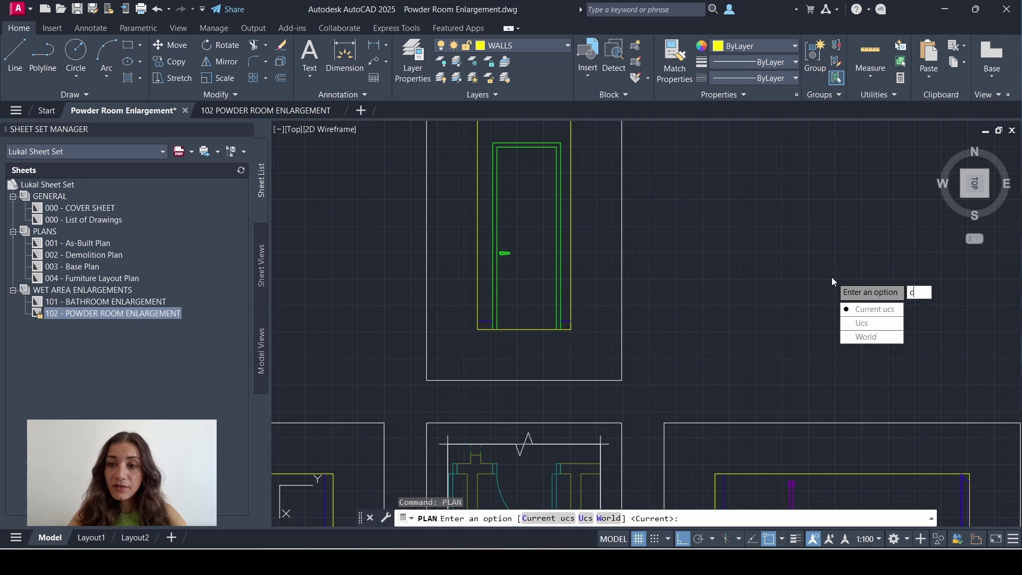
pyautogui.press('Return')
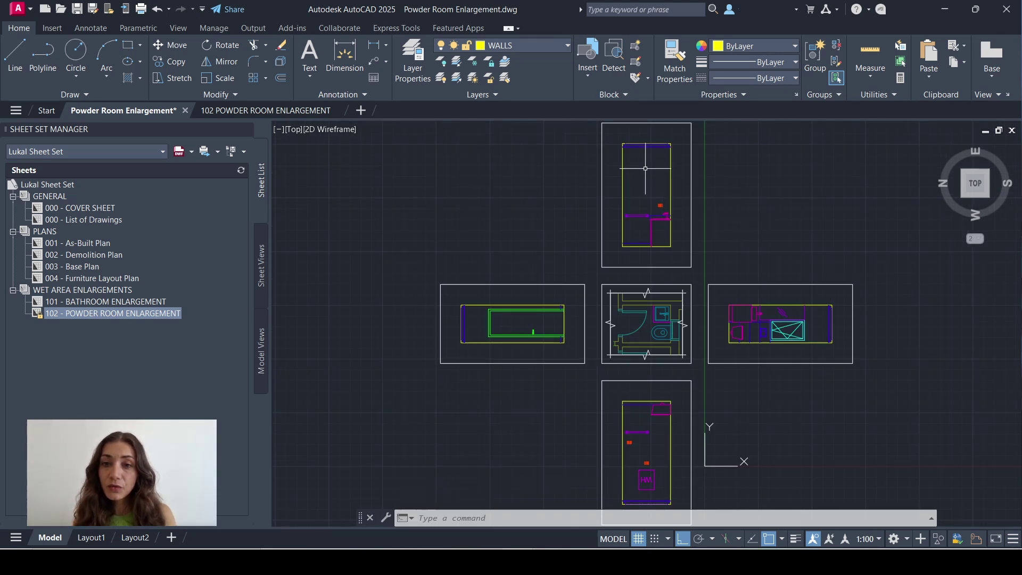
# Create a named view "Powder Room Elevation 02" bounded by the elevation frame directly above the rotated plan, and close the View Manager.
pyautogui.write('V')
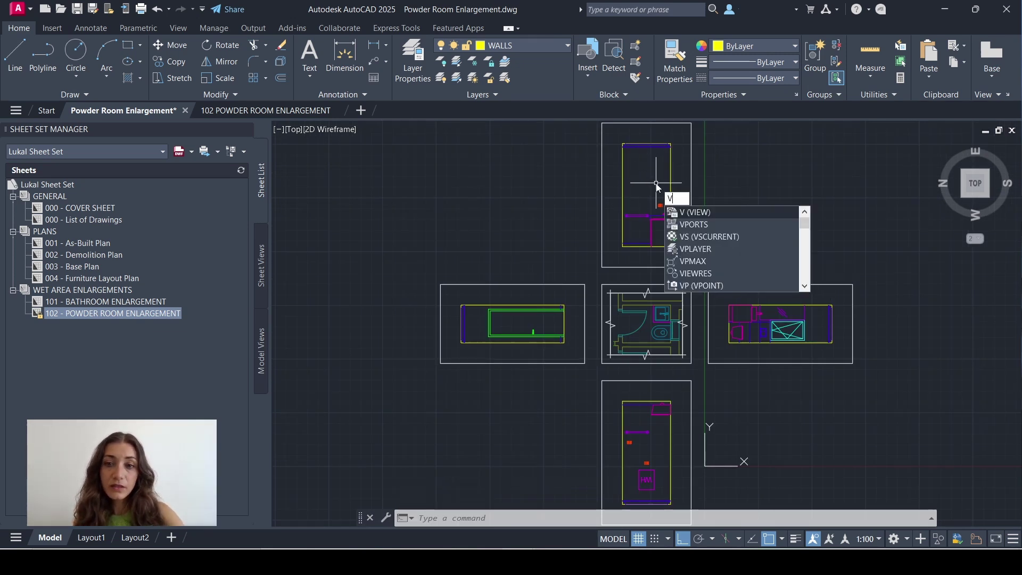
pyautogui.press('Return')
pyautogui.click(463, 230)
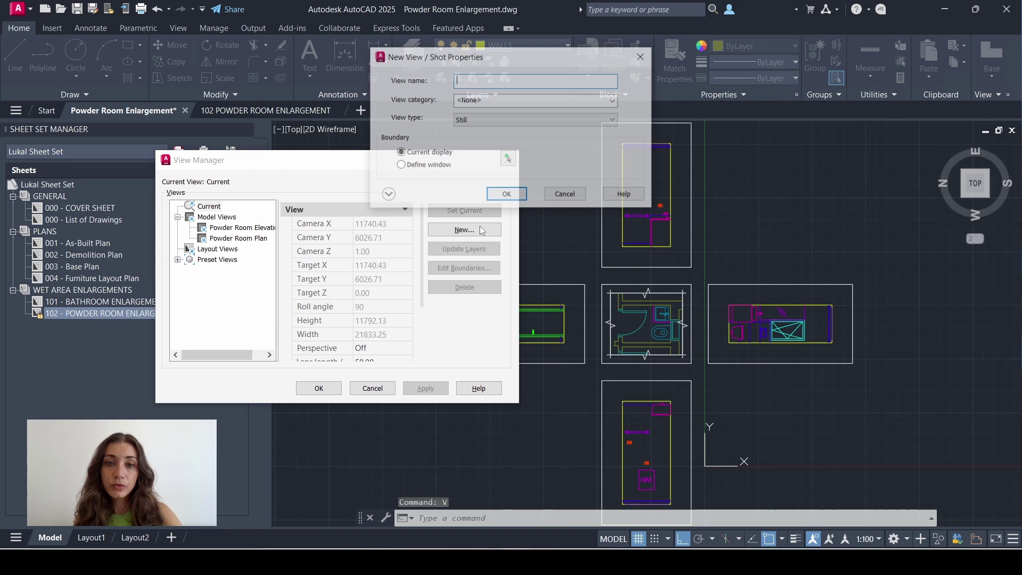
pyautogui.write('Powder Room Elevation 02')
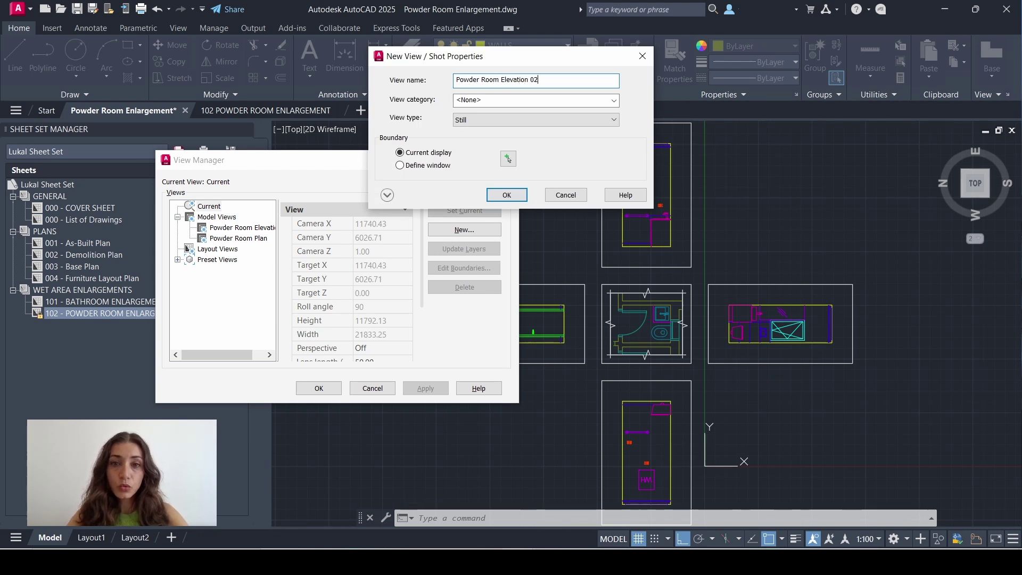
pyautogui.click(508, 159)
pyautogui.click(625, 223)
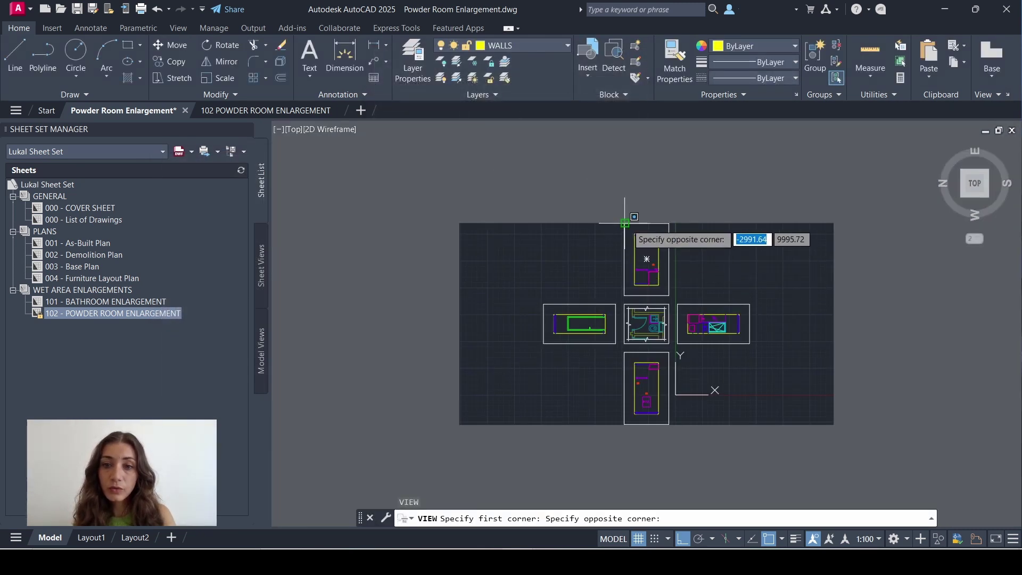
pyautogui.click(668, 295)
pyautogui.press('Return')
pyautogui.click(504, 191)
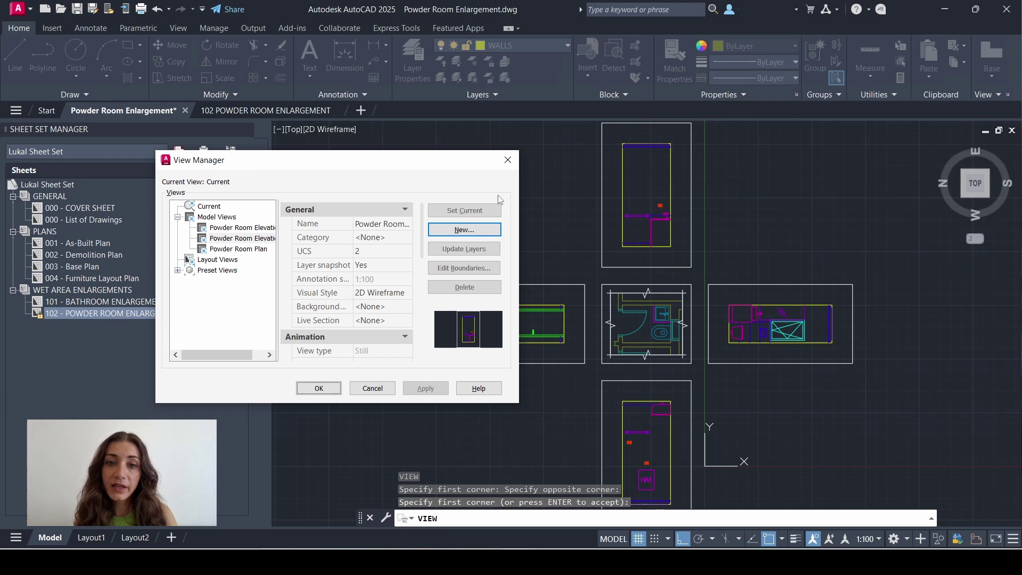
pyautogui.click(318, 389)
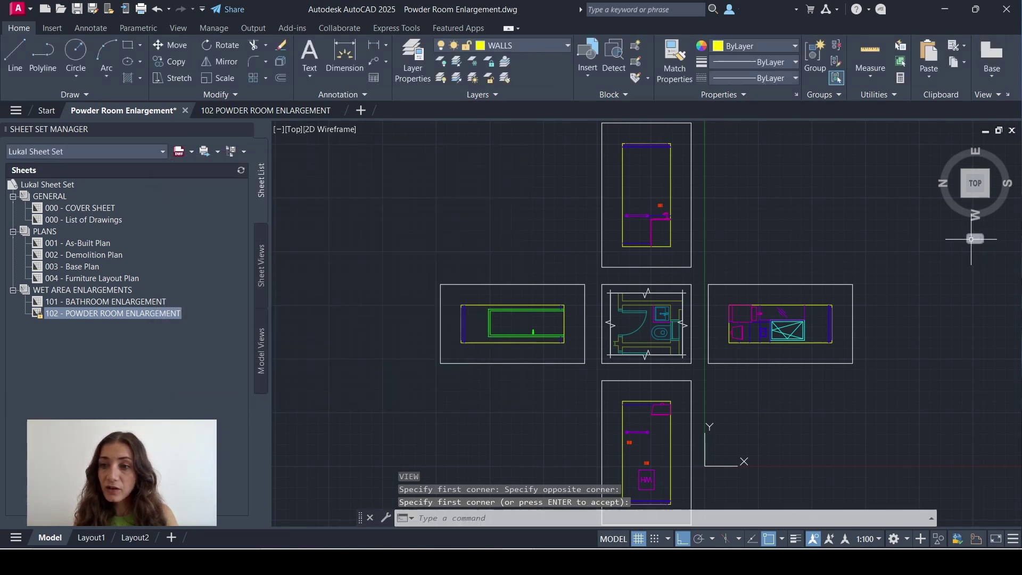
# Restore the saved UCS 3 and rotate the model display to its plan view using the current UCS option.
pyautogui.click(978, 240)
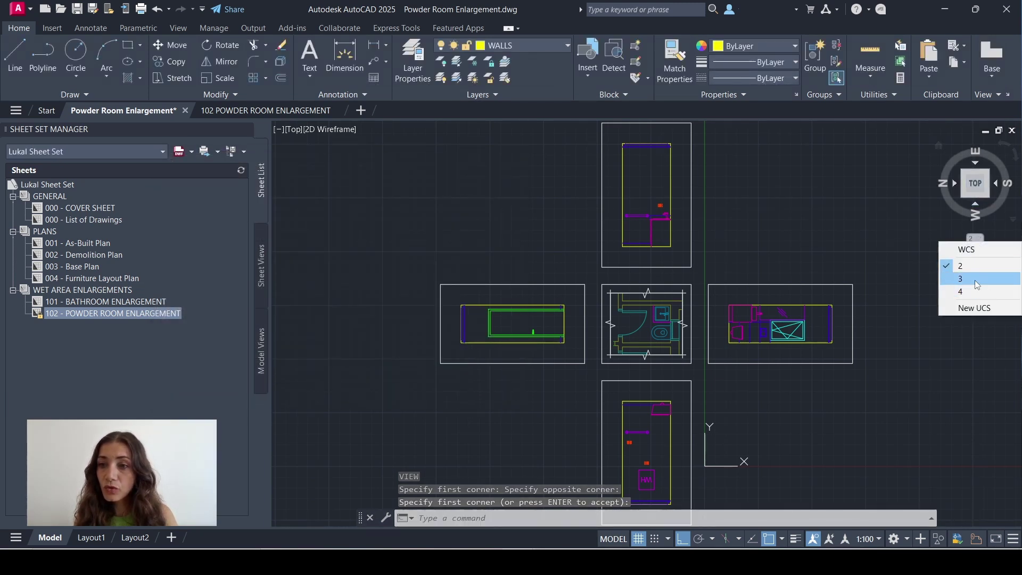
pyautogui.click(974, 280)
pyautogui.write('plan')
pyautogui.press('Return')
pyautogui.write('c')
pyautogui.press('Return')
# Create a named view "Powder Room Elevation 03" from the current display and close the View Manager.
pyautogui.write('v')
pyautogui.press('Return')
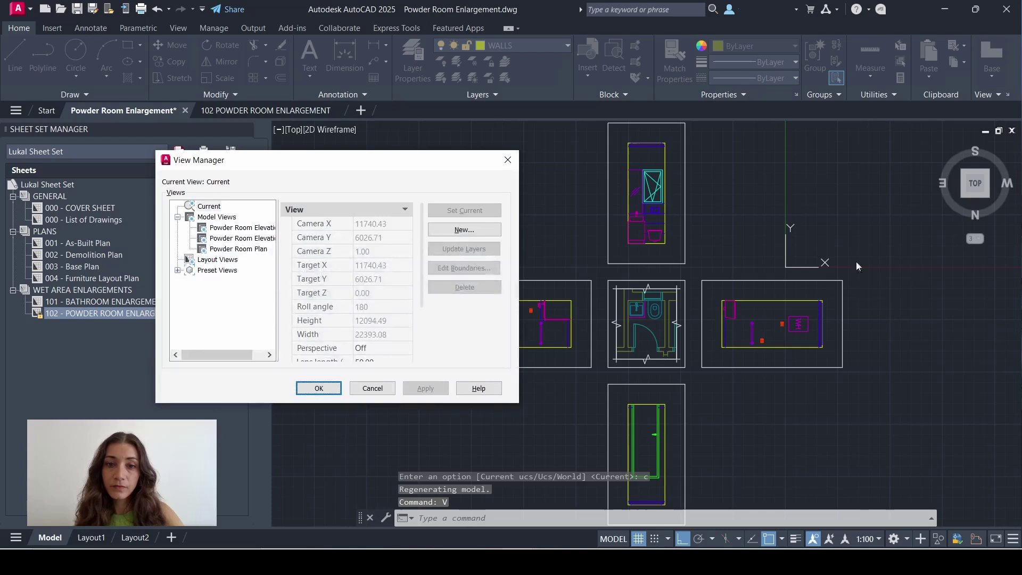
pyautogui.hotkey('alt', 'n')
pyautogui.write('Powder Room Elevation 03')
pyautogui.press('Return')
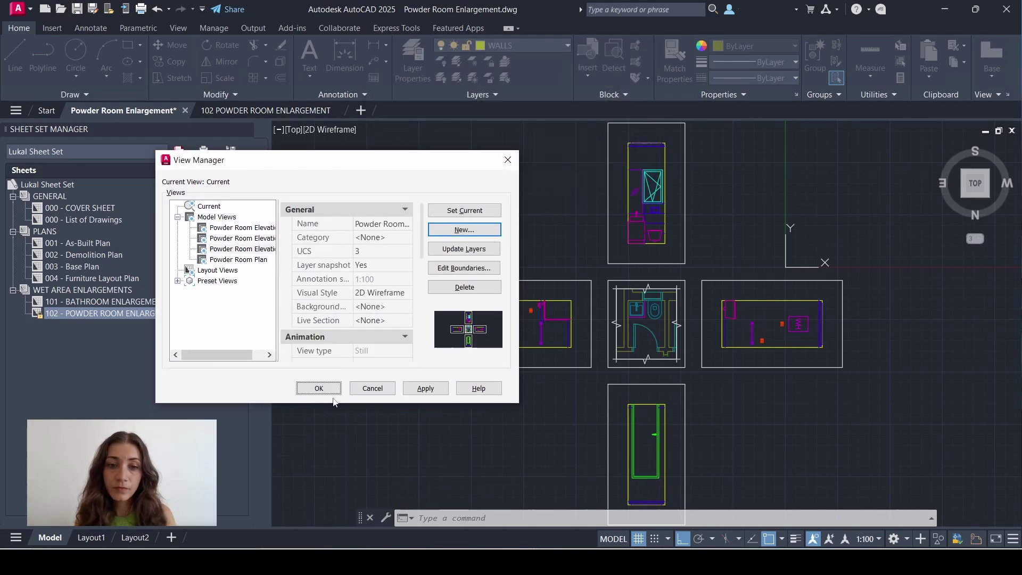
pyautogui.press('Return')
# Restore the saved UCS 4 and rotate the model display to its plan view using the current UCS option.
pyautogui.click(978, 239)
pyautogui.click(975, 292)
pyautogui.write('plan')
pyautogui.press('Return')
pyautogui.write('c')
pyautogui.press('Return')
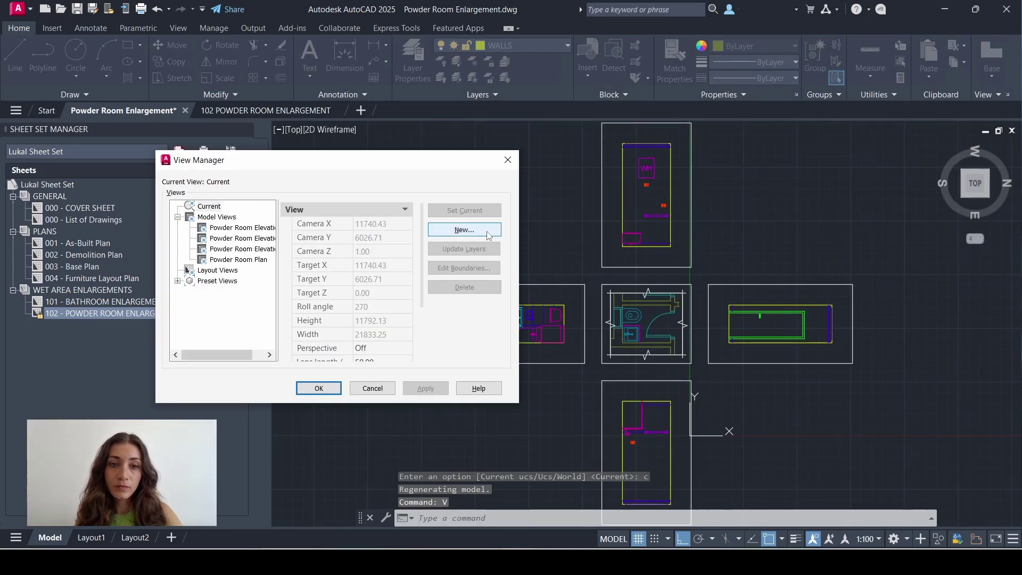
# Create a named view "Powder Room Elevation 04" bounded by the elevation frame above the rotated plan, and save the drawing.
pyautogui.click(464, 229)
pyautogui.write('Powder Room Elevation 04')
pyautogui.click(507, 159)
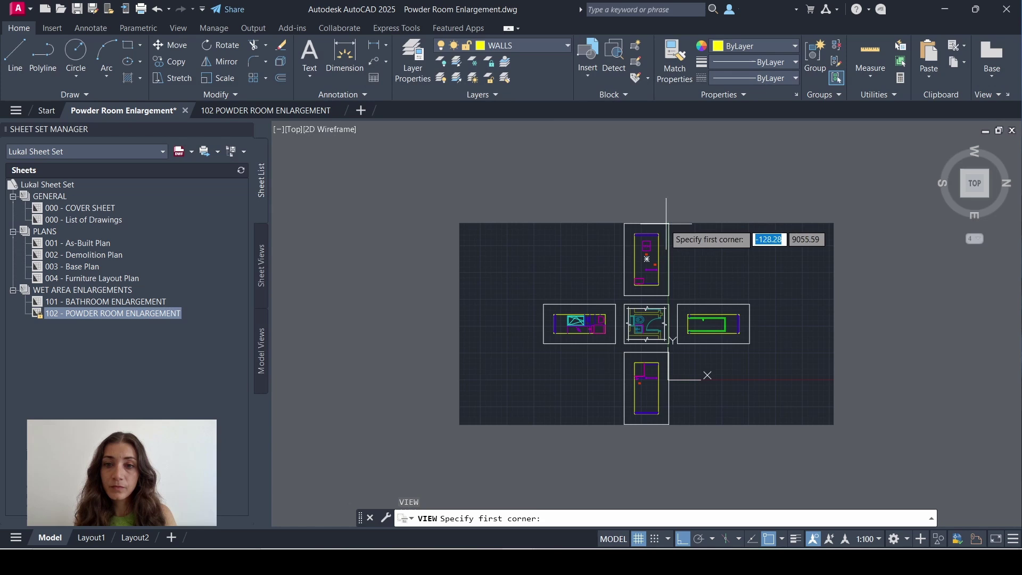
pyautogui.click(623, 221)
pyautogui.click(685, 303)
pyautogui.press('Return')
pyautogui.click(506, 195)
pyautogui.click(328, 393)
pyautogui.hotkey('ctrl', 's')
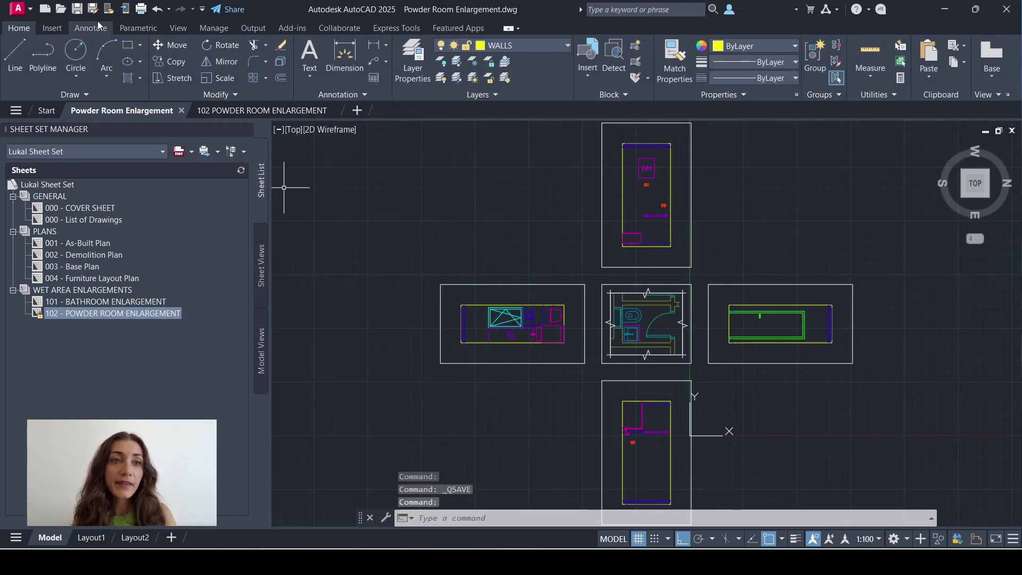
# Return to the 102 POWDER ROOM ENLARGEMENT sheet and expand the model views of Powder Room Enlargement.dwg in the Sheet Set Manager.
pyautogui.click(260, 110)
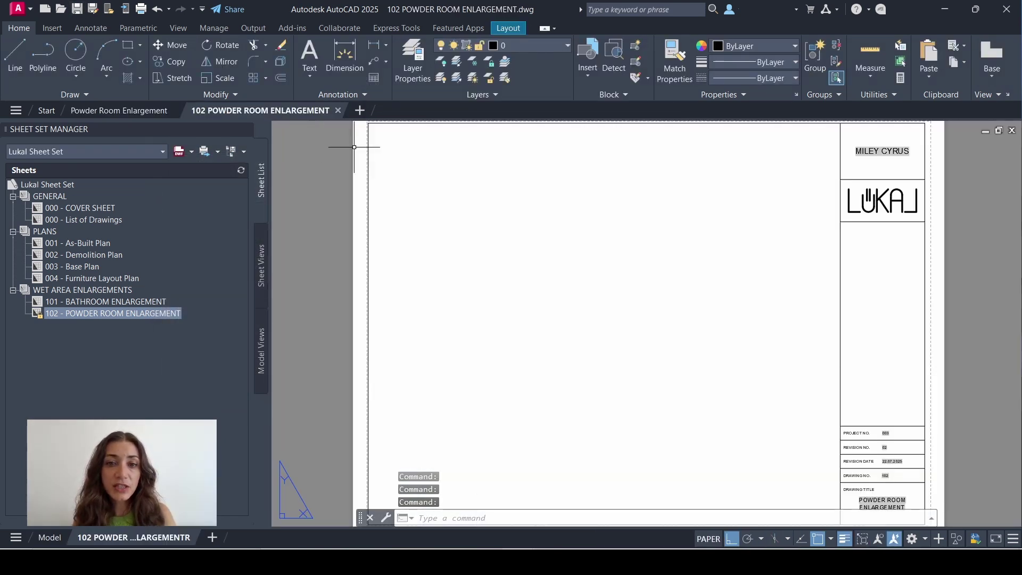
pyautogui.click(262, 352)
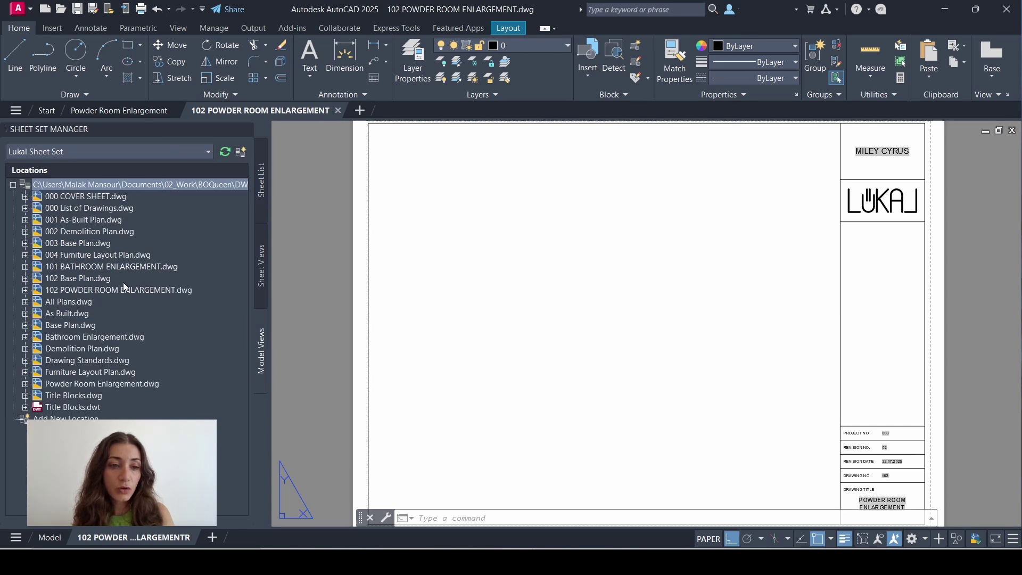
pyautogui.click(56, 382)
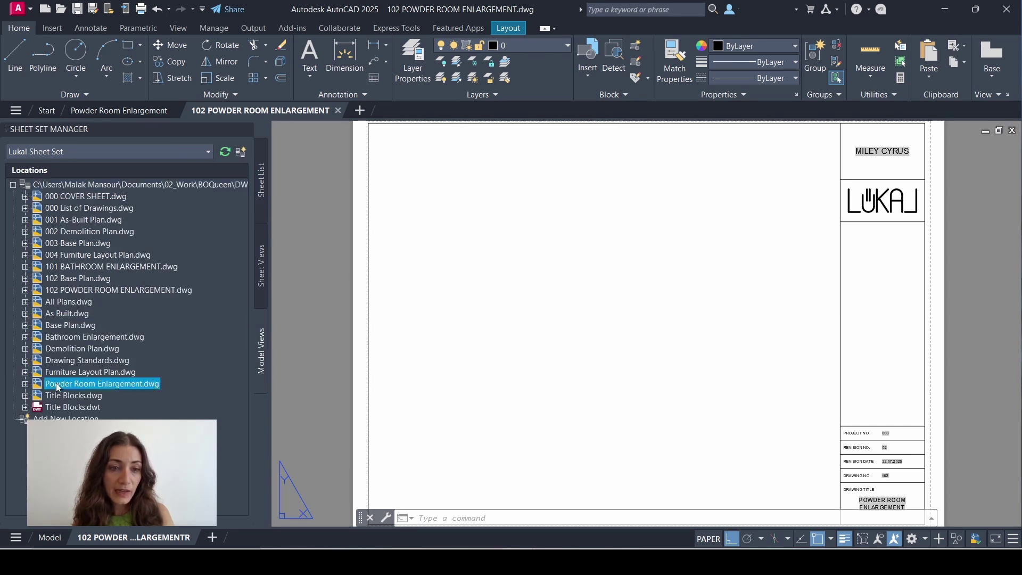
pyautogui.click(25, 384)
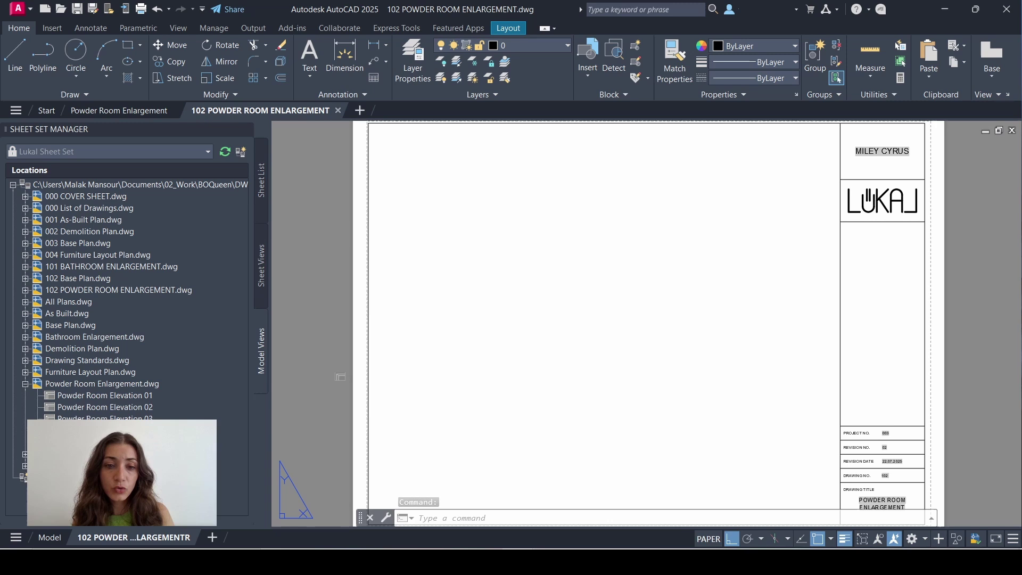
# Place the Powder Room Plan model view on the sheet's left half at 1:50, accepting the default view label attributes.
pyautogui.moveTo(102, 430); pyautogui.dragTo(523, 327)
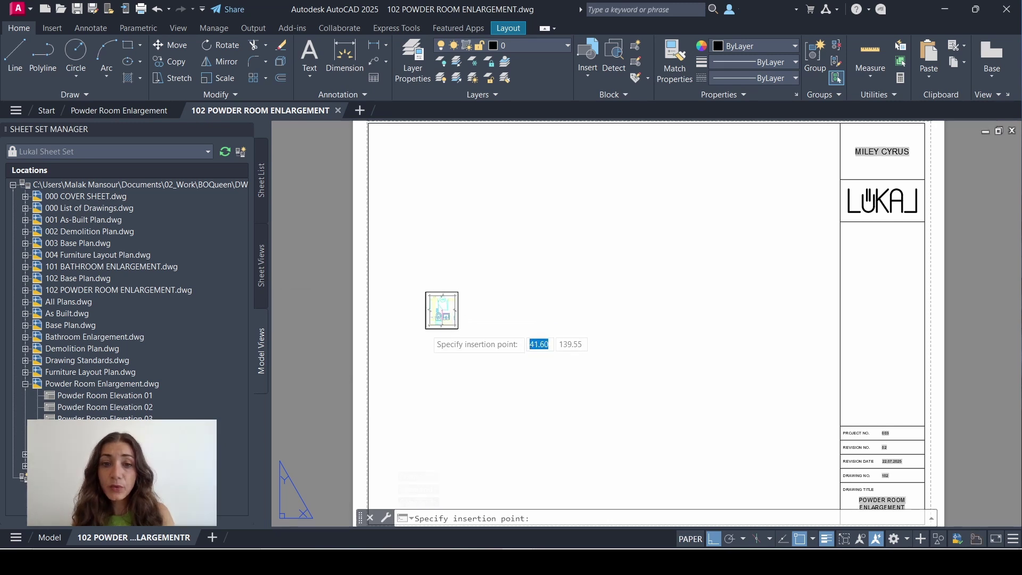
pyautogui.rightClick(425, 330)
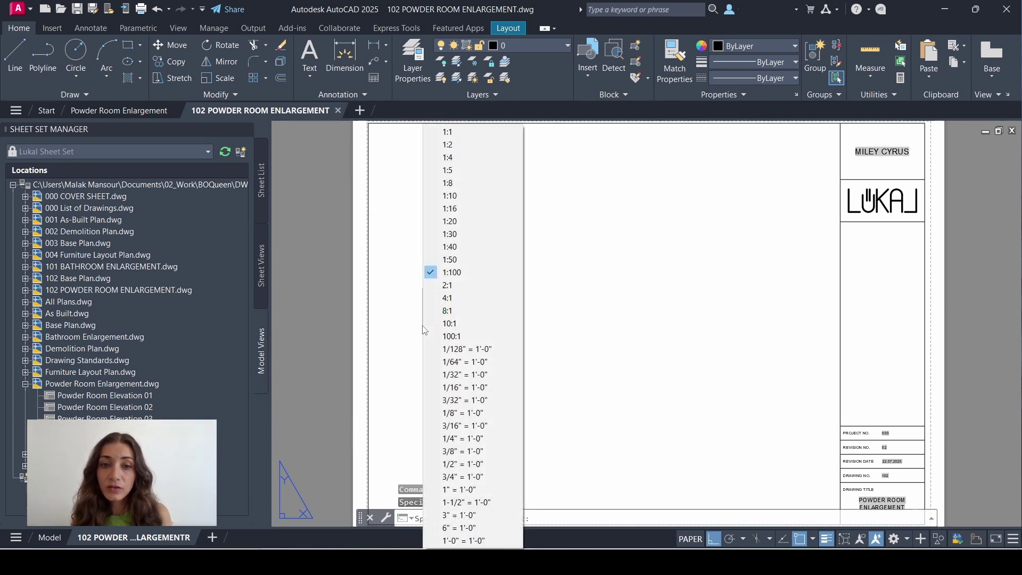
pyautogui.click(462, 261)
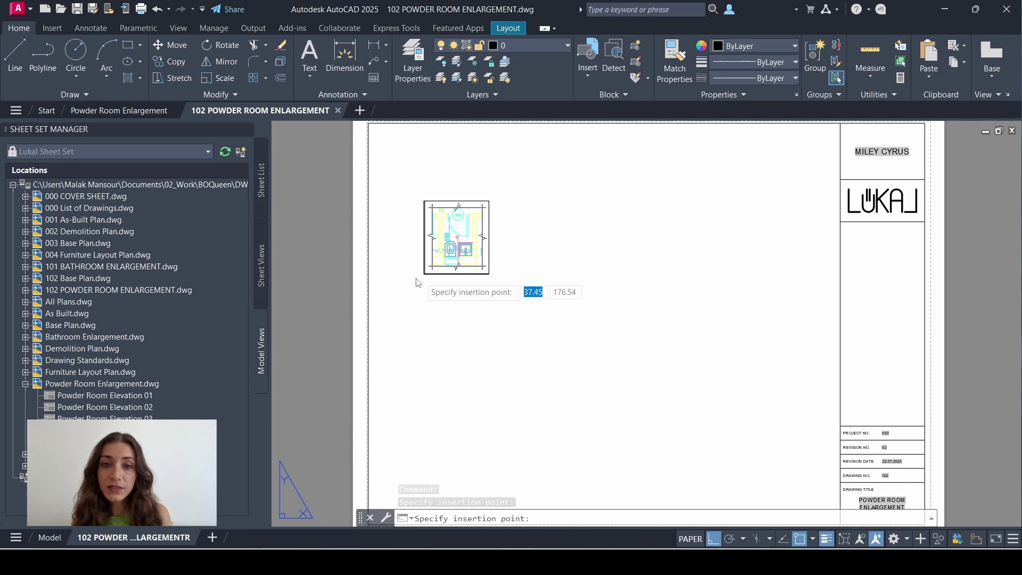
pyautogui.click(402, 336)
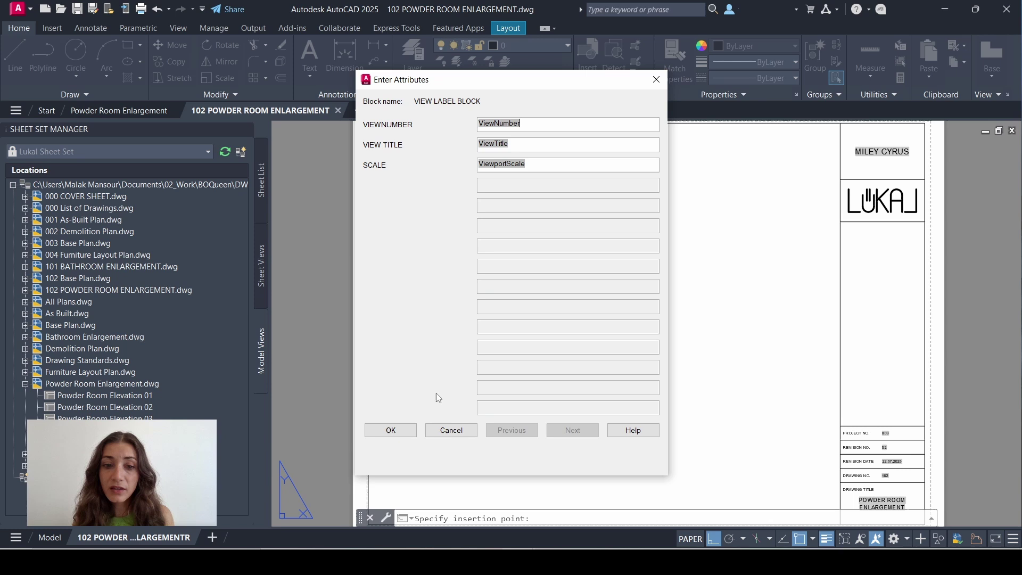
pyautogui.click(390, 430)
pyautogui.scroll(5, 413, 323)
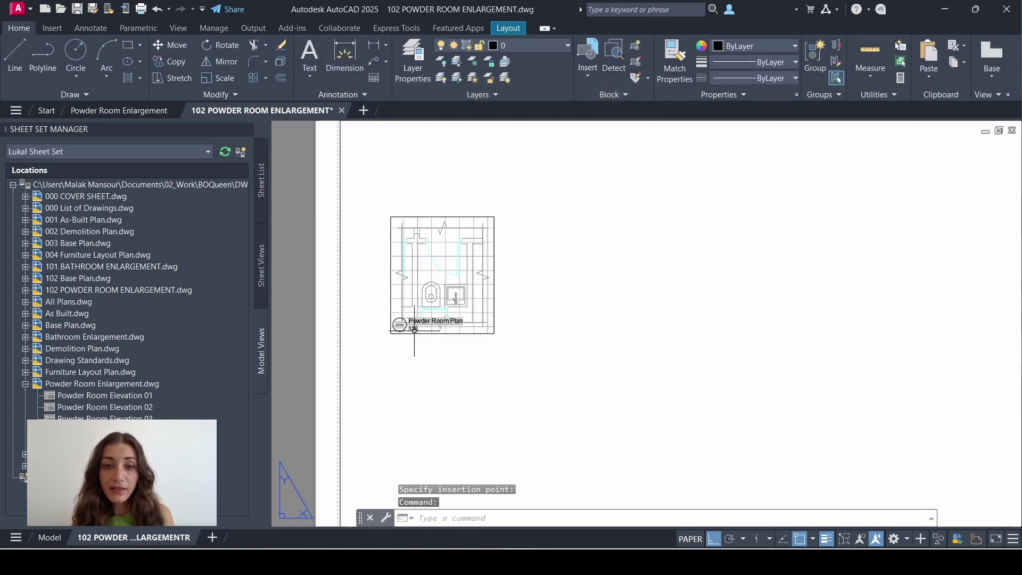
pyautogui.moveTo(412, 323); pyautogui.dragTo(423, 391, button='middle')
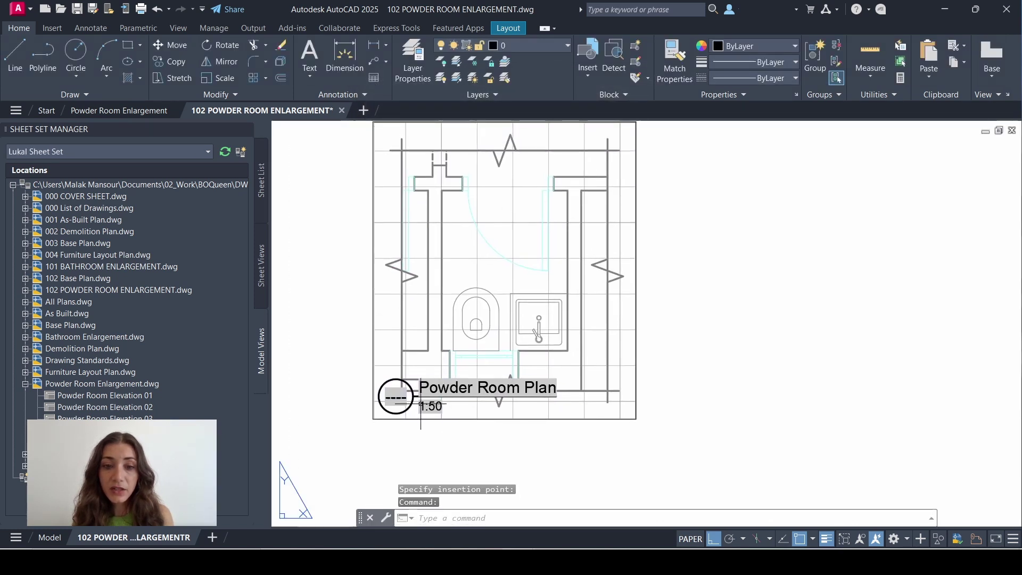
pyautogui.press('Escape')
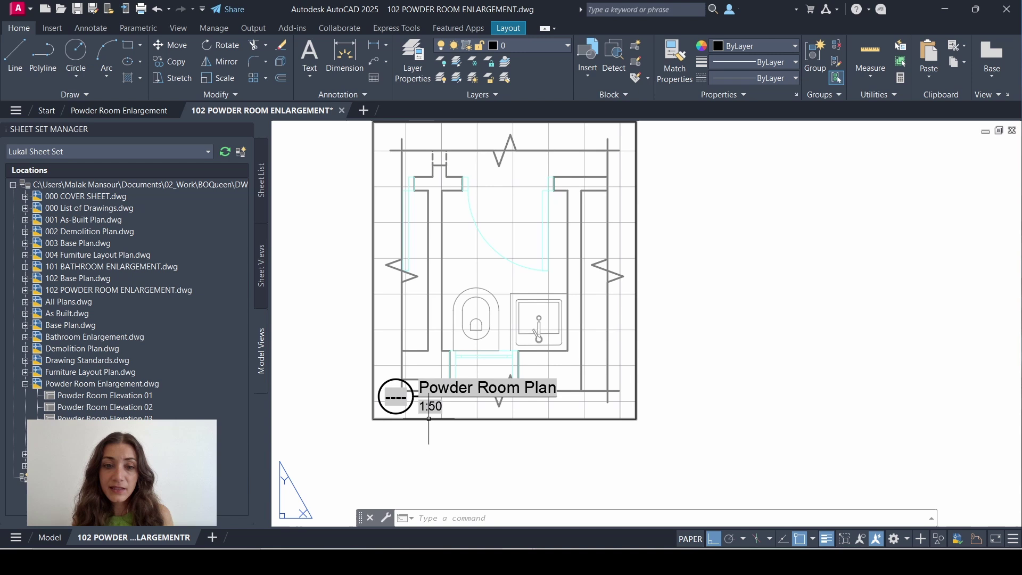
# Place the Powder Room Elevation 01 and Elevation 02 views at 1:50 in an upper row beside the plan.
pyautogui.scroll(-4, 509, 306)
pyautogui.moveTo(421, 401); pyautogui.dragTo(285, 422, button='middle')
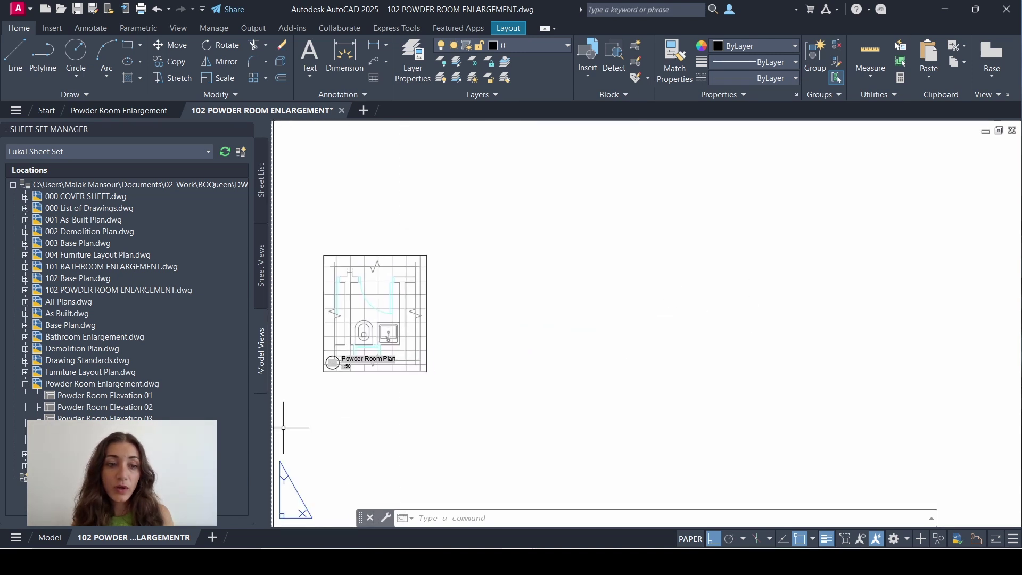
pyautogui.moveTo(106, 396); pyautogui.dragTo(607, 257)
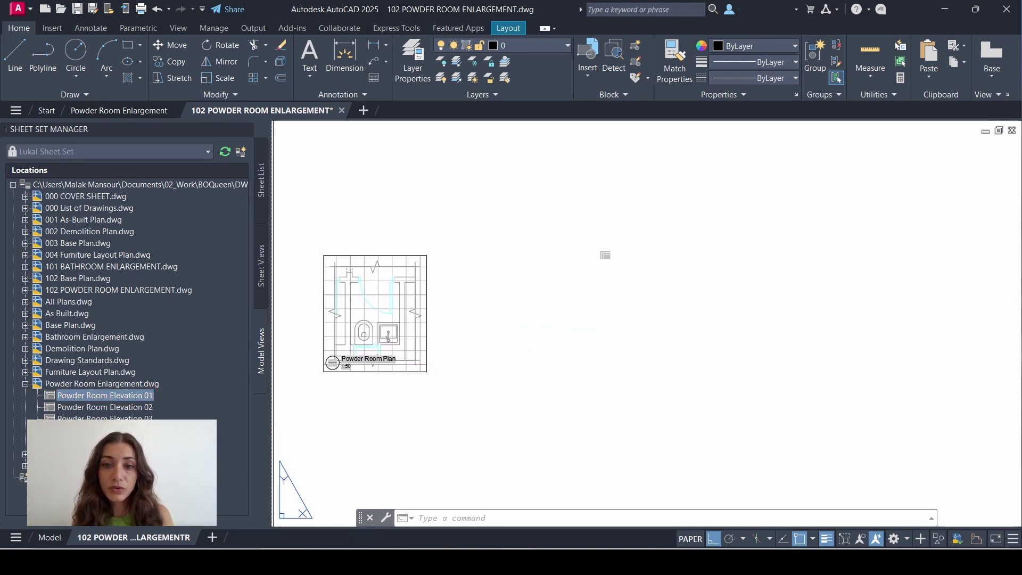
pyautogui.rightClick(606, 257)
pyautogui.click(566, 262)
pyautogui.click(598, 329)
pyautogui.moveTo(105, 406); pyautogui.dragTo(803, 262)
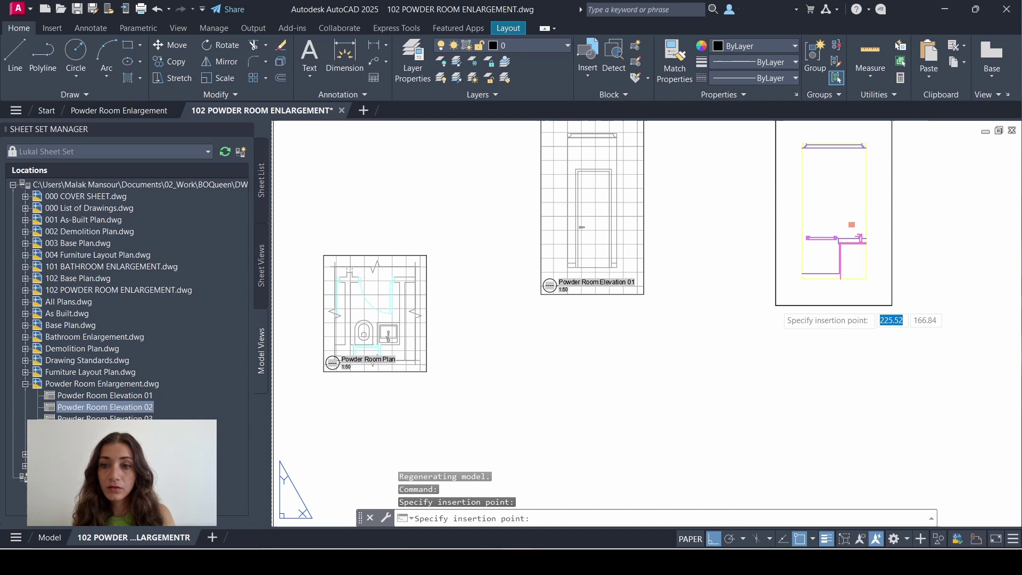
pyautogui.click(839, 325)
# Place the Powder Room Elevation 03 and Elevation 04 views in a lower row beneath Elevations 01 and 02.
pyautogui.moveTo(105, 419); pyautogui.dragTo(506, 449)
pyautogui.scroll(-2, 507, 448)
pyautogui.click(554, 417)
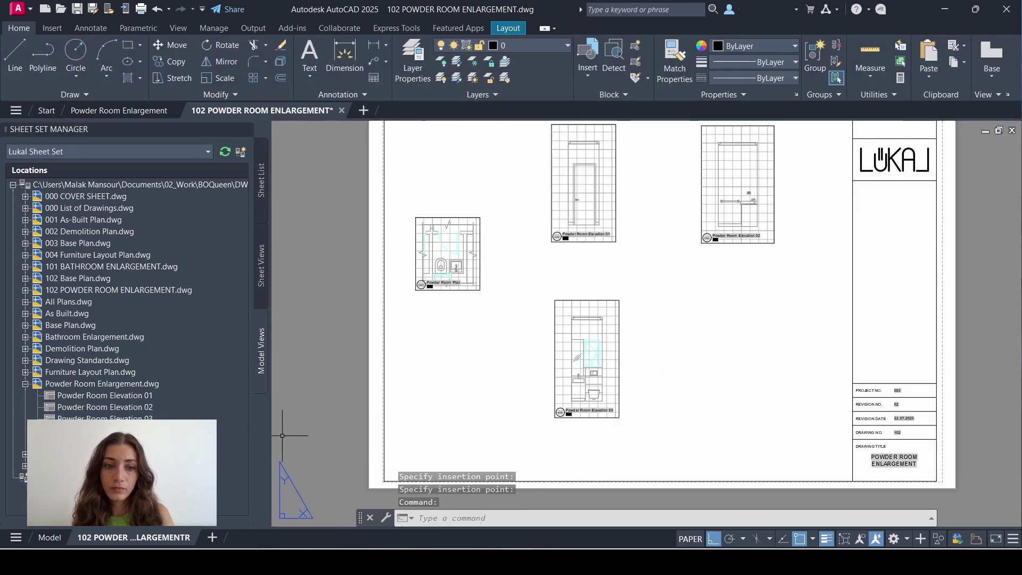
pyautogui.moveTo(105, 430); pyautogui.dragTo(684, 410)
pyautogui.click(694, 417)
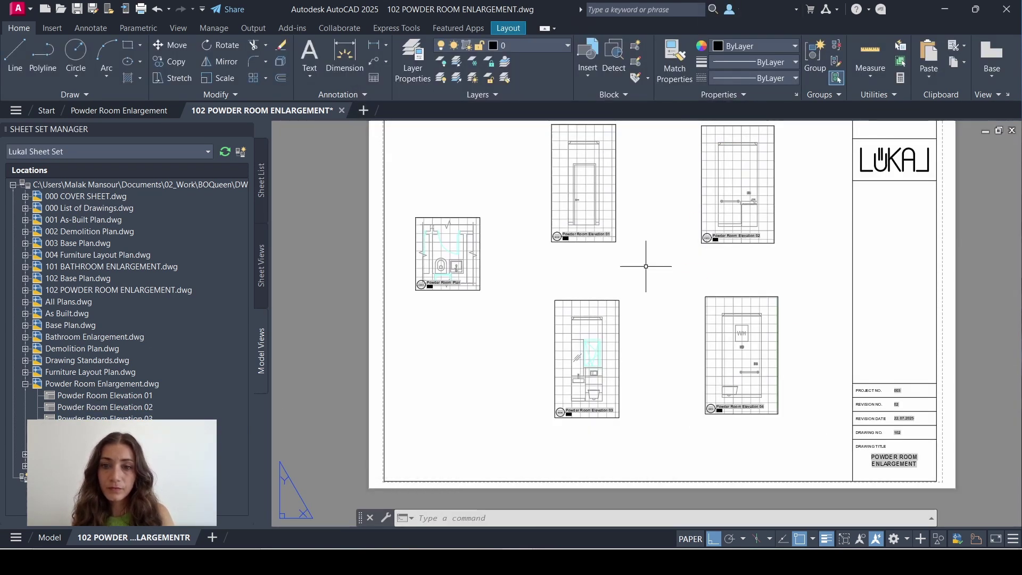
# Select the plan viewport and all four elevation viewports and lock them.
pyautogui.click(730, 308)
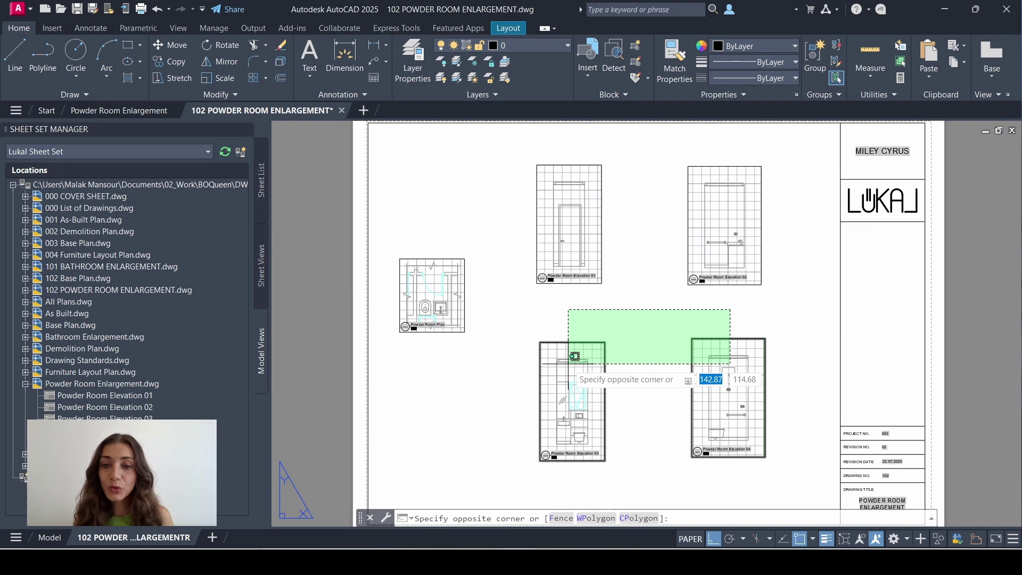
pyautogui.click(568, 385)
pyautogui.click(711, 154)
pyautogui.click(560, 172)
pyautogui.click(479, 223)
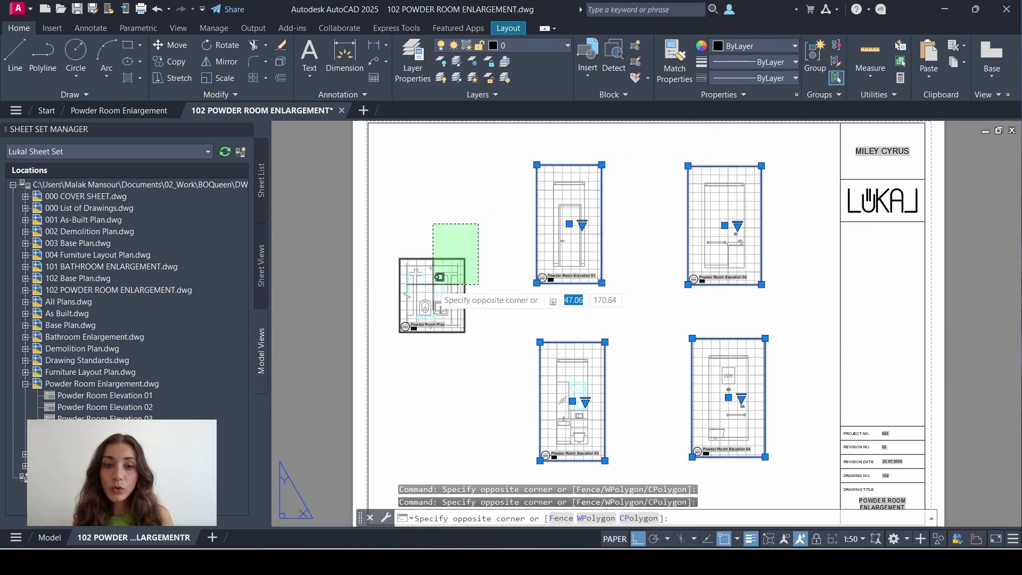
pyautogui.click(432, 283)
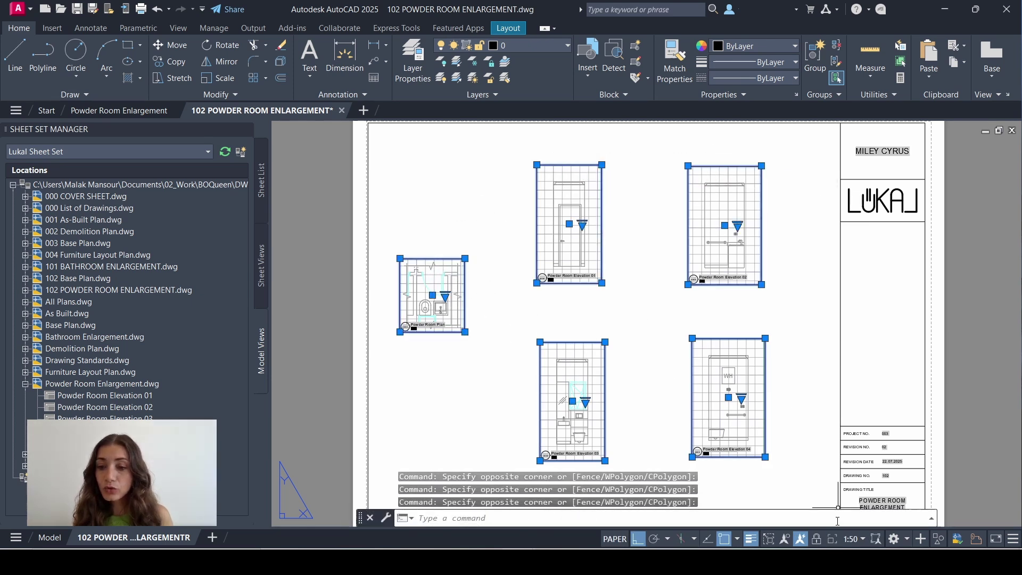
pyautogui.click(817, 540)
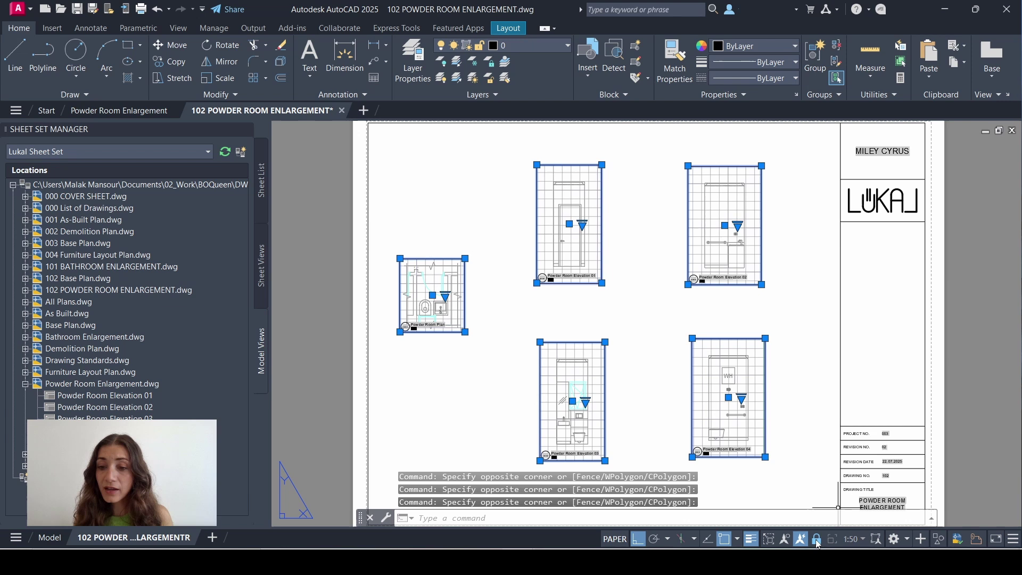
pyautogui.press('Escape')
# Move the five selected viewports to the Defpoints layer and clear the selection.
pyautogui.click(547, 47)
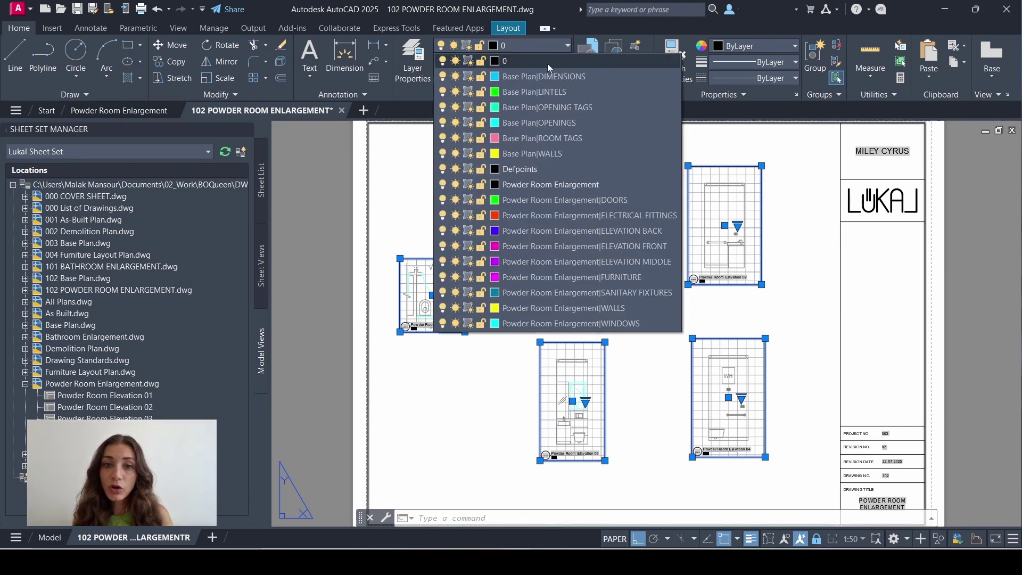
pyautogui.click(538, 169)
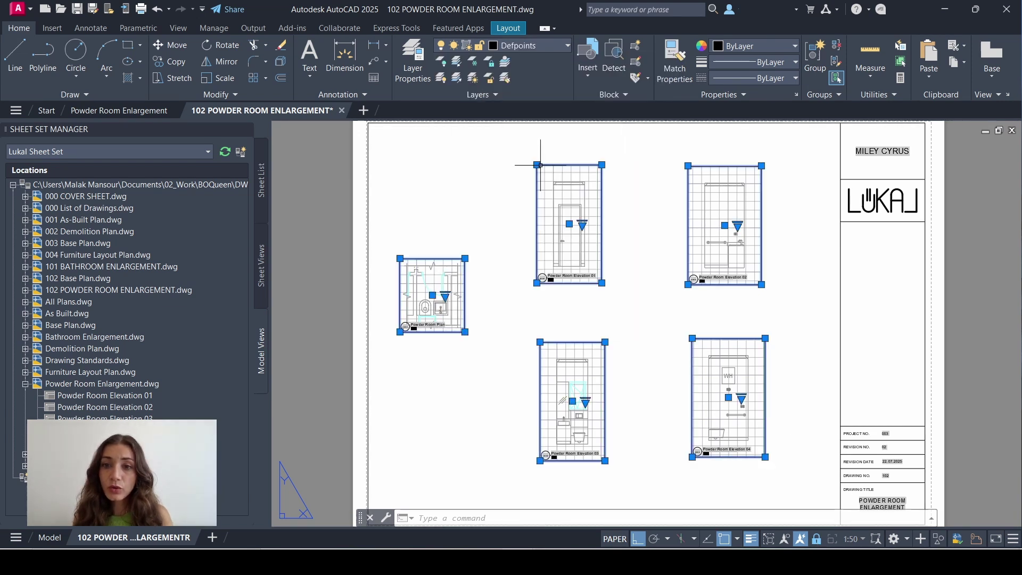
pyautogui.click(652, 166)
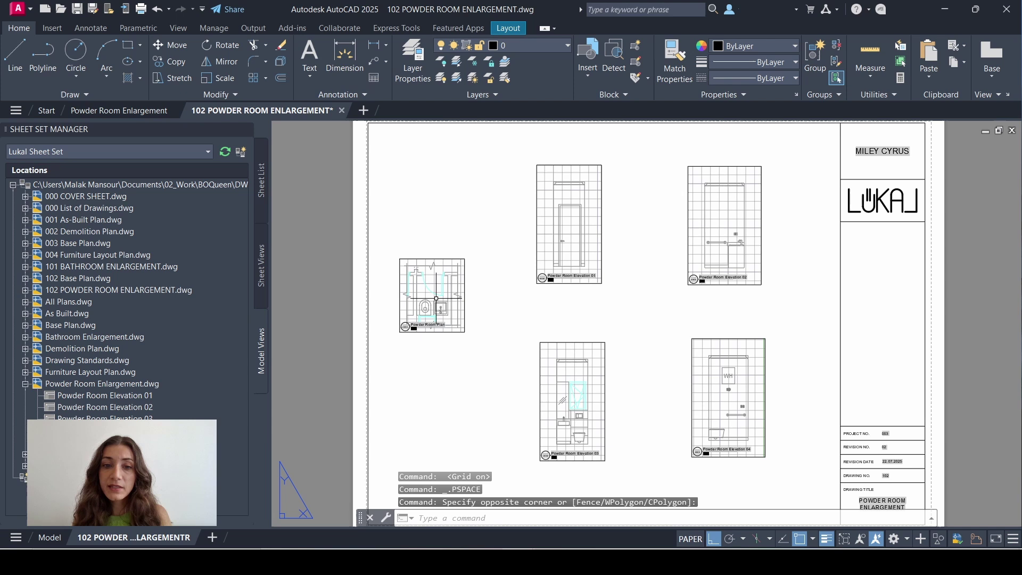
# Turn off the grid display inside each of the five viewports, cycling through them, and return to paper space.
pyautogui.press('Escape')
pyautogui.click(615, 539)
pyautogui.click(595, 541)
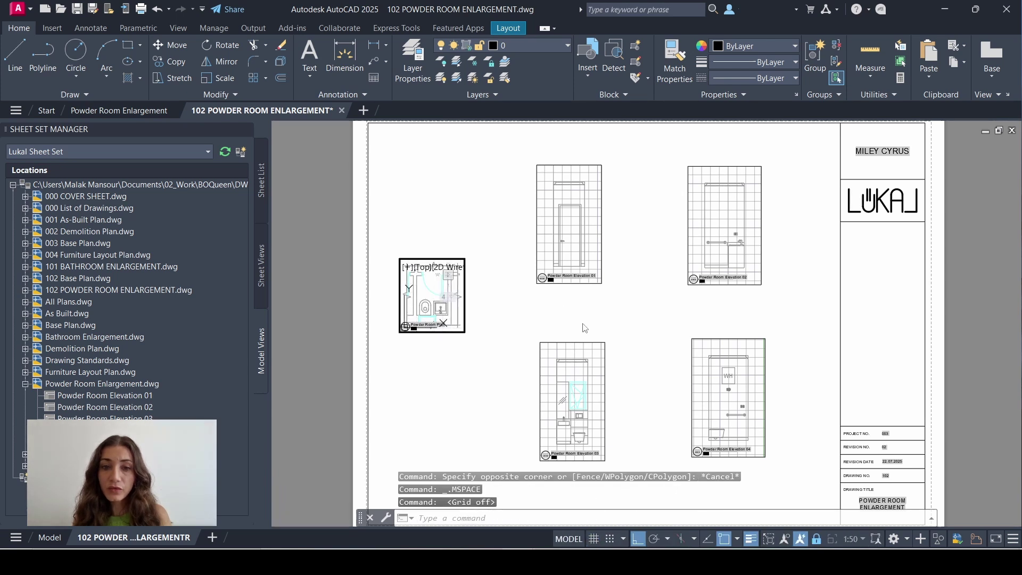
pyautogui.hotkey('ctrl', 'r')
pyautogui.click(594, 541)
pyautogui.hotkey('ctrl', 'r')
pyautogui.click(594, 541)
pyautogui.hotkey('ctrl', 'r')
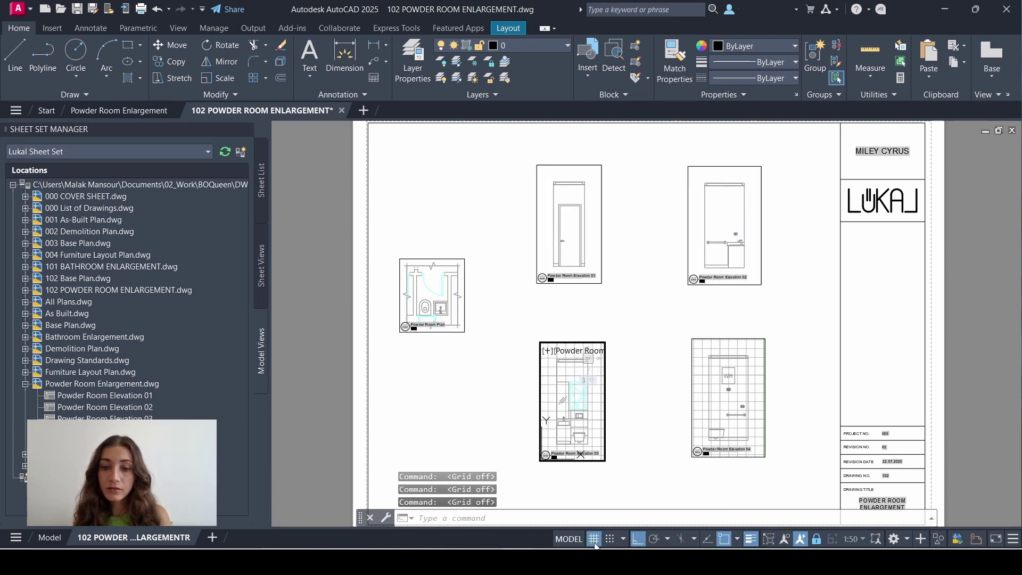
pyautogui.click(594, 540)
pyautogui.hotkey('ctrl', 'r')
pyautogui.click(595, 541)
pyautogui.doubleClick(658, 415)
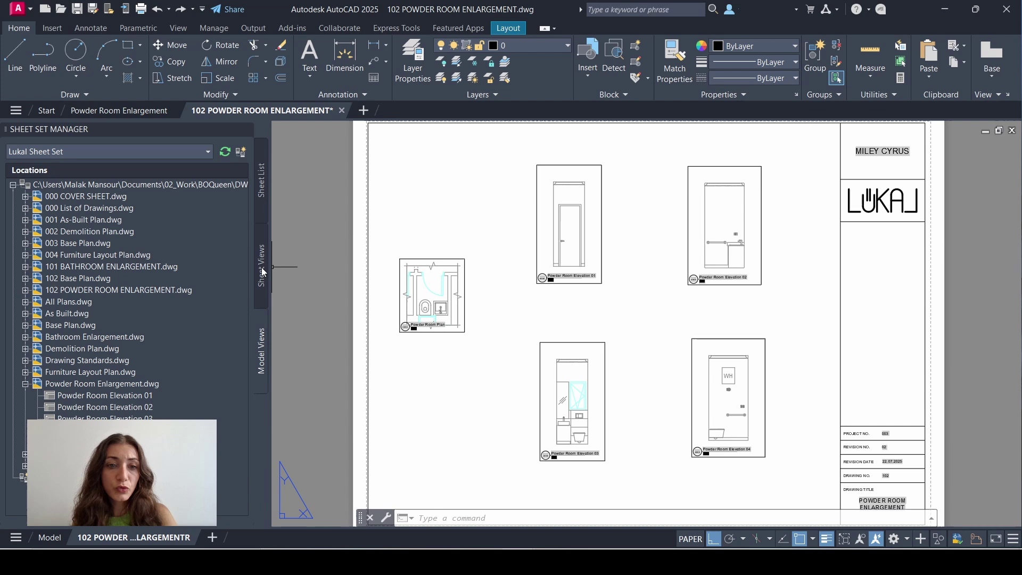
# Show the sheet views of 102 - POWDER ROOM ENLARGEMENT and give the Powder Room Plan view number 01.
pyautogui.click(263, 271)
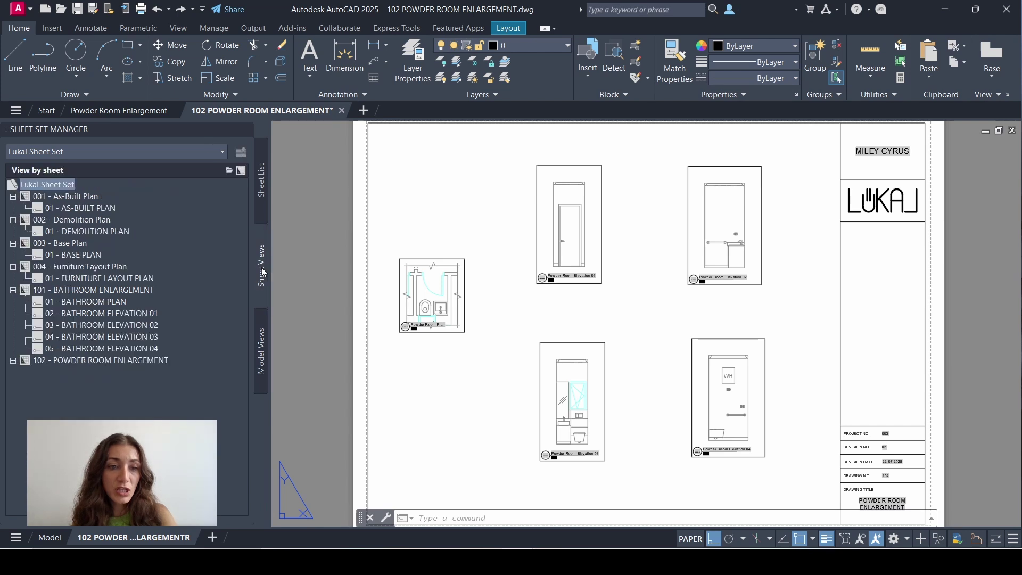
pyautogui.click(14, 362)
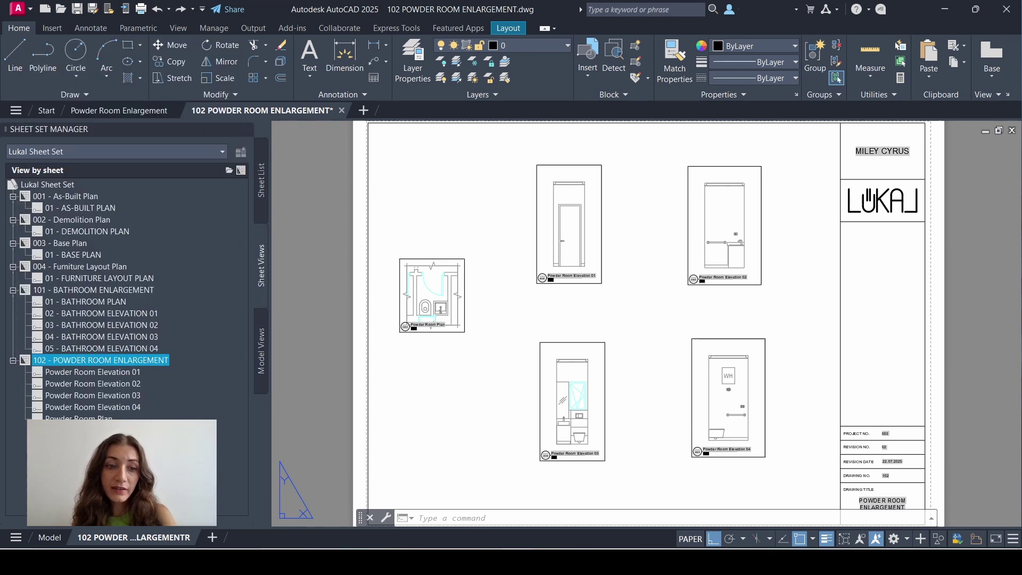
pyautogui.click(78, 417)
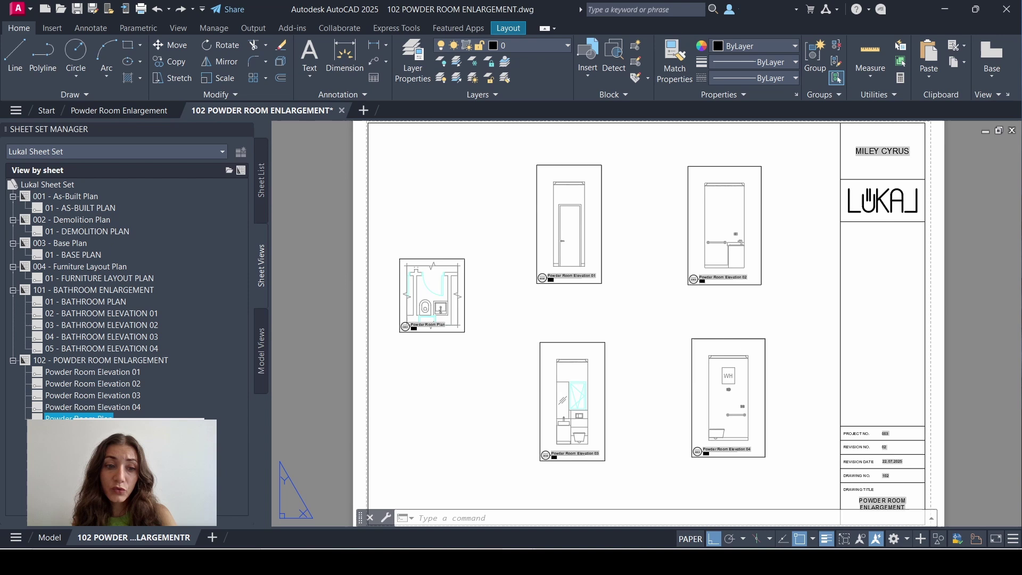
pyautogui.rightClick(79, 417)
pyautogui.click(106, 437)
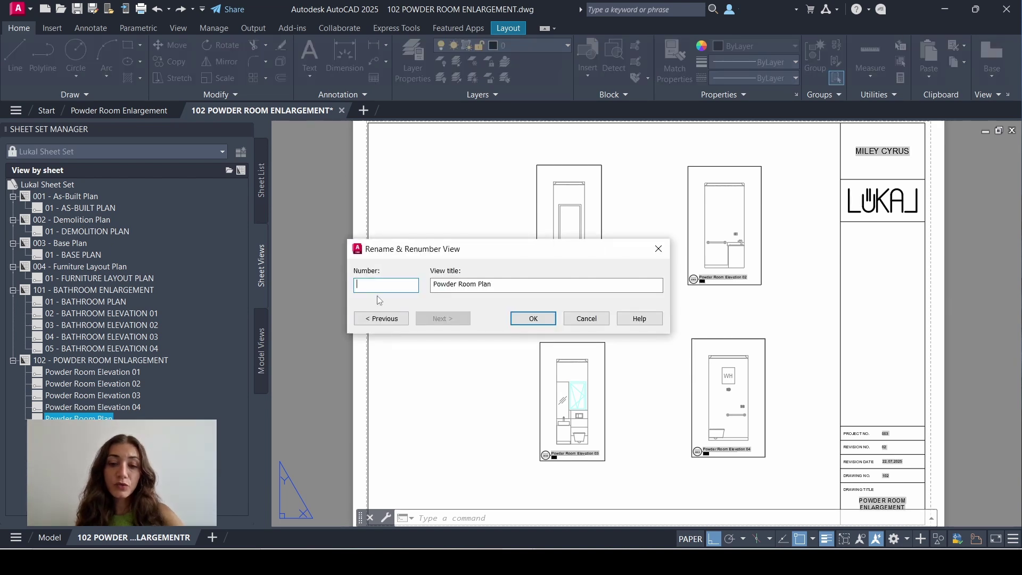
pyautogui.write('01')
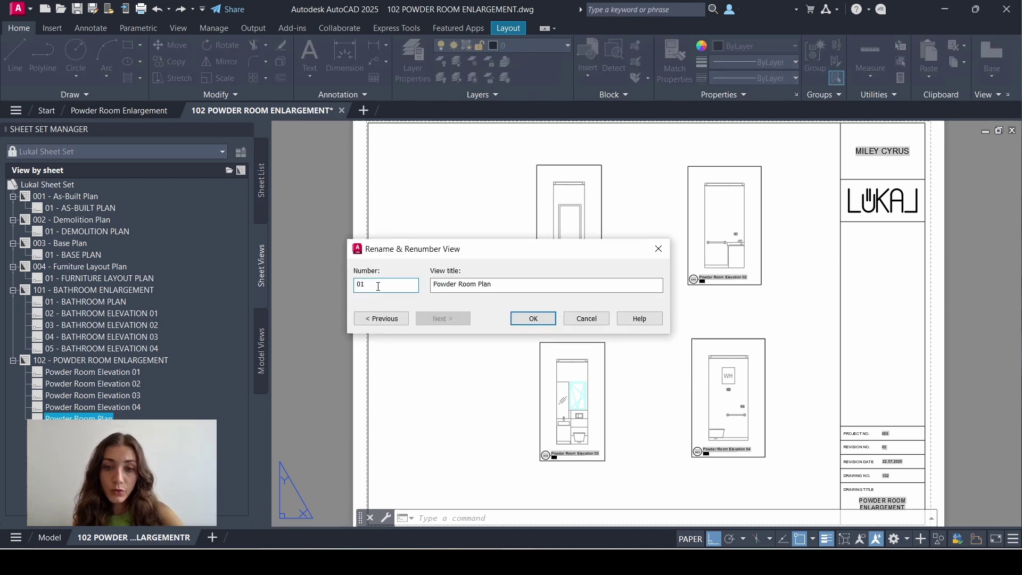
pyautogui.click(533, 318)
# Number the Powder Room Elevation 01, 02, 03 and 04 sheet views 02, 03, 04 and 05 respectively.
pyautogui.rightClick(112, 388)
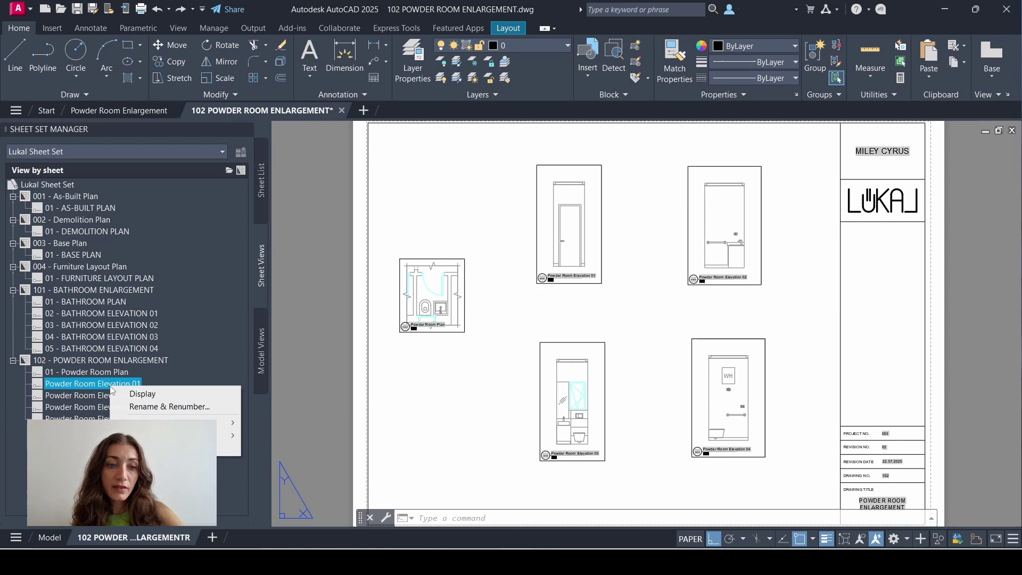
pyautogui.click(139, 407)
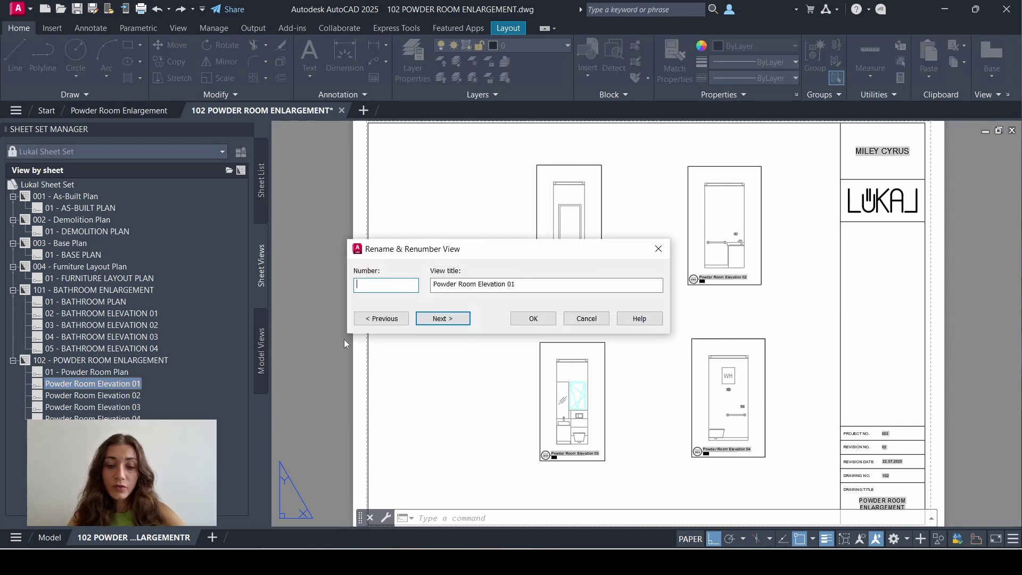
pyautogui.write('02')
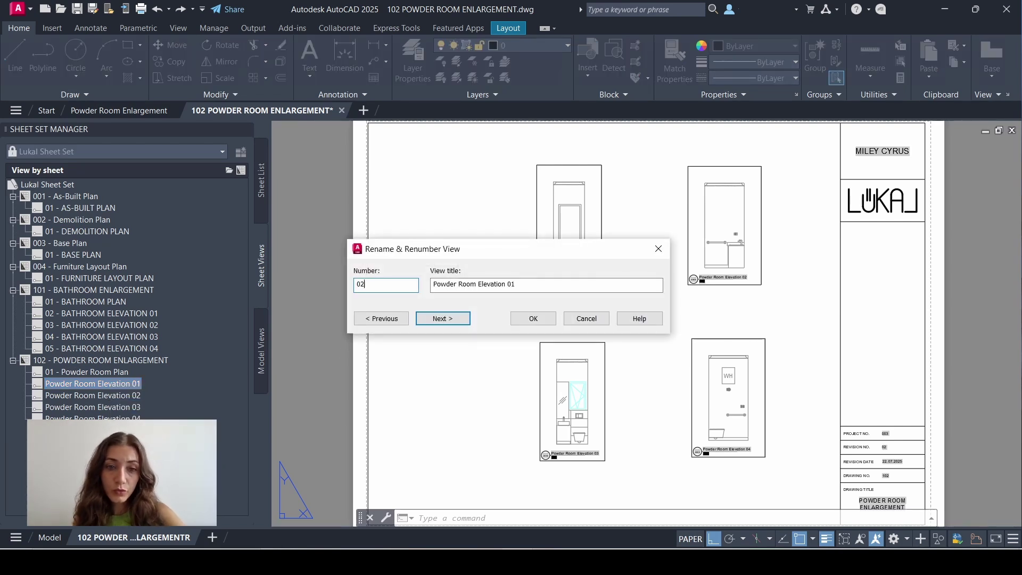
pyautogui.click(461, 319)
pyautogui.write('03')
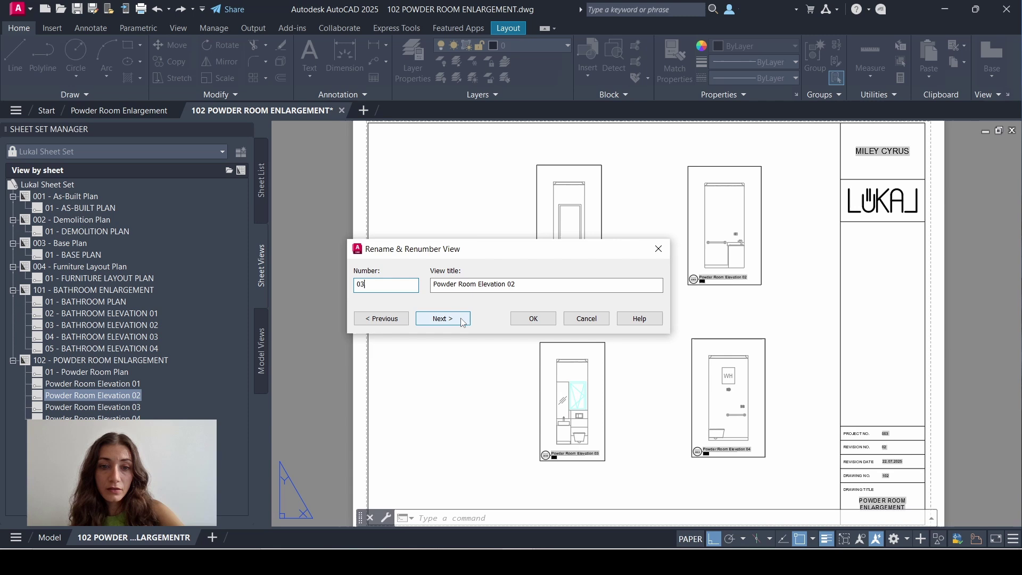
pyautogui.click(461, 319)
pyautogui.write('04')
pyautogui.click(460, 320)
pyautogui.write('05')
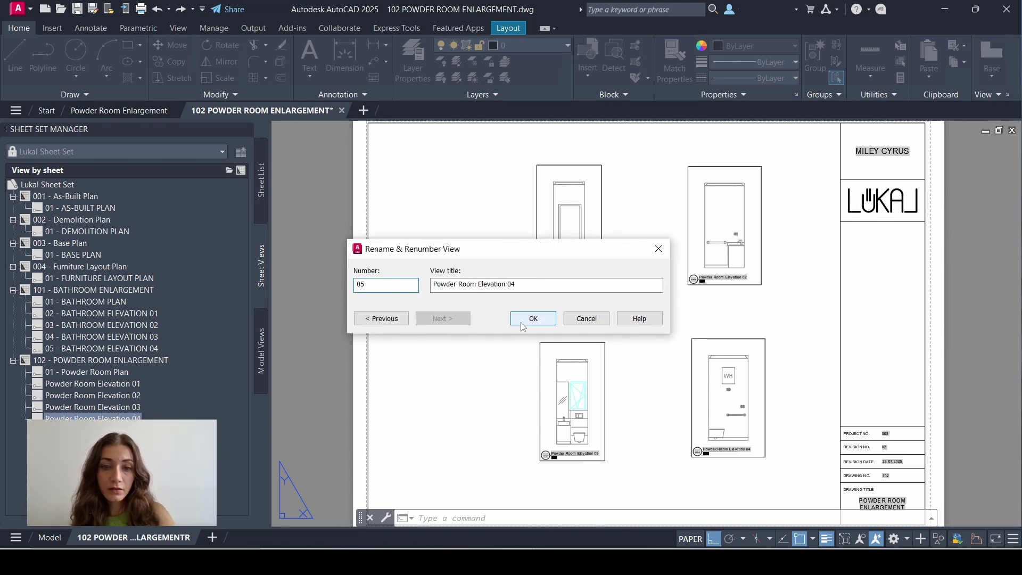
pyautogui.click(532, 319)
# Regenerate all viewports with REGENALL to update the view labels, and check their numbers on the sheet.
pyautogui.write('REA')
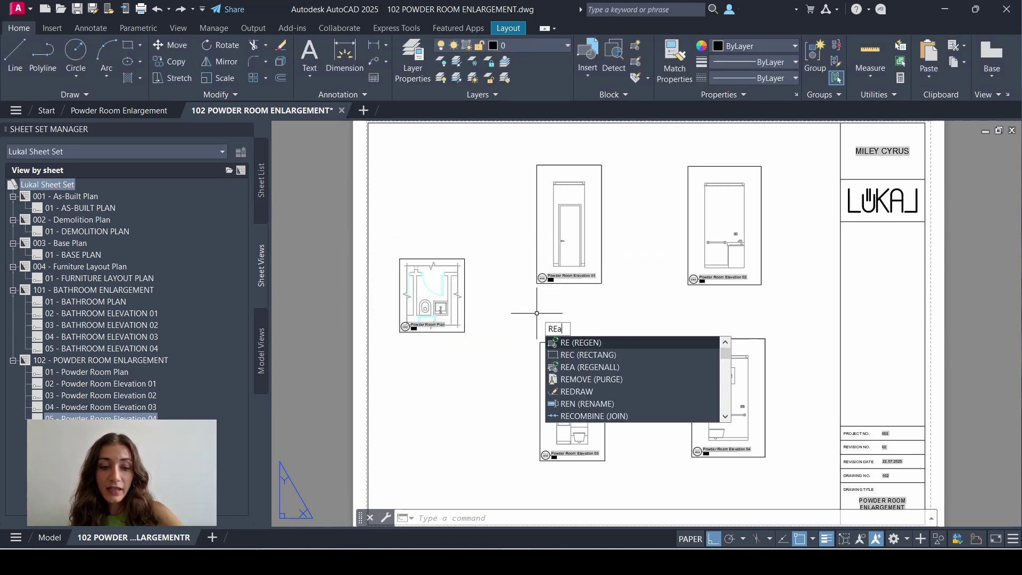
pyautogui.press('Return')
pyautogui.scroll(5, 658, 429)
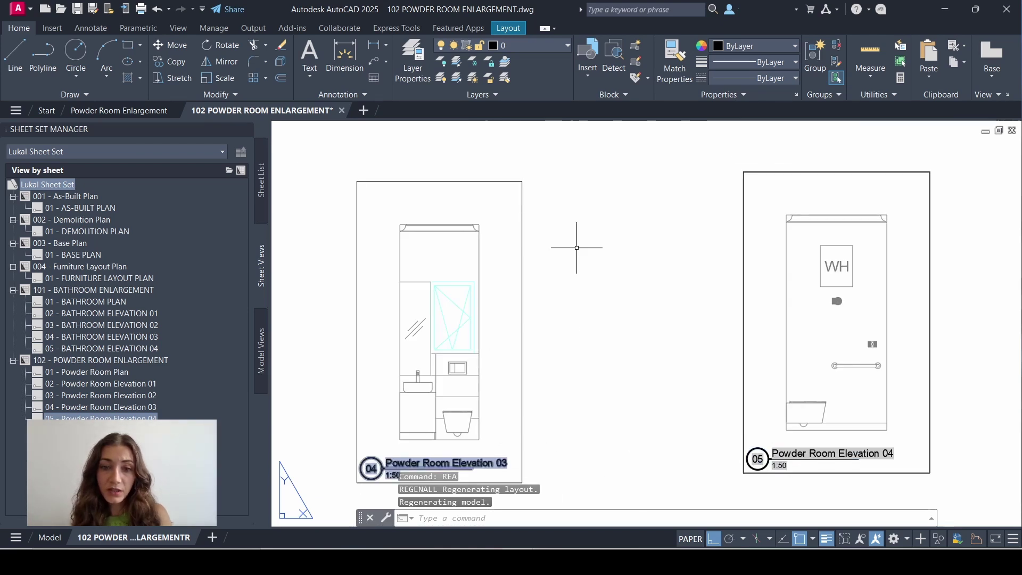
pyautogui.moveTo(577, 238); pyautogui.dragTo(633, 388, button='middle')
pyautogui.moveTo(395, 298); pyautogui.dragTo(722, 284, button='middle')
pyautogui.scroll(-5, 430, 319)
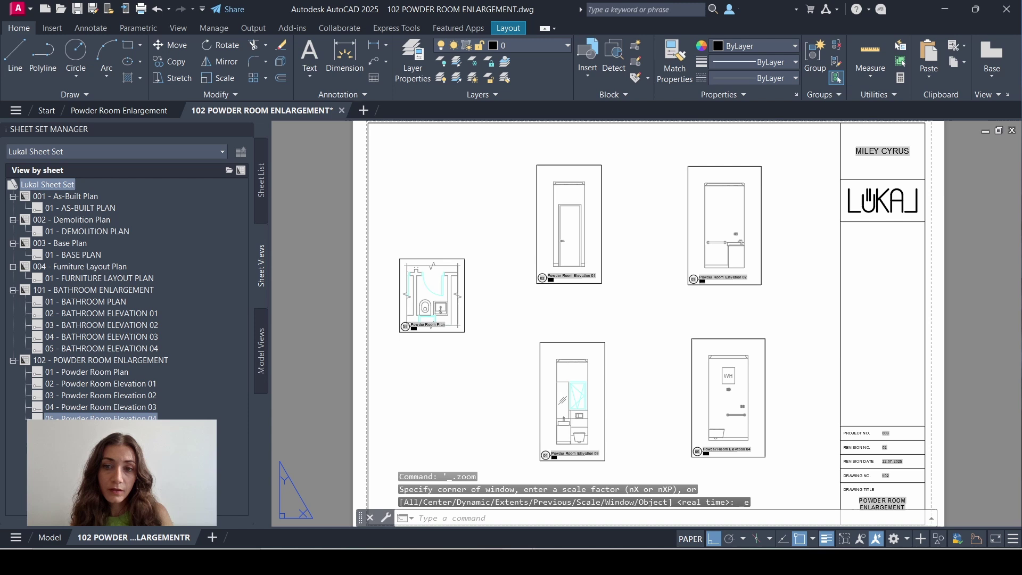
# Draw a full-height vertical line along the title block's inner edge and move it 110 mm into the drawing area as a divider.
pyautogui.write('l')
pyautogui.press('Return')
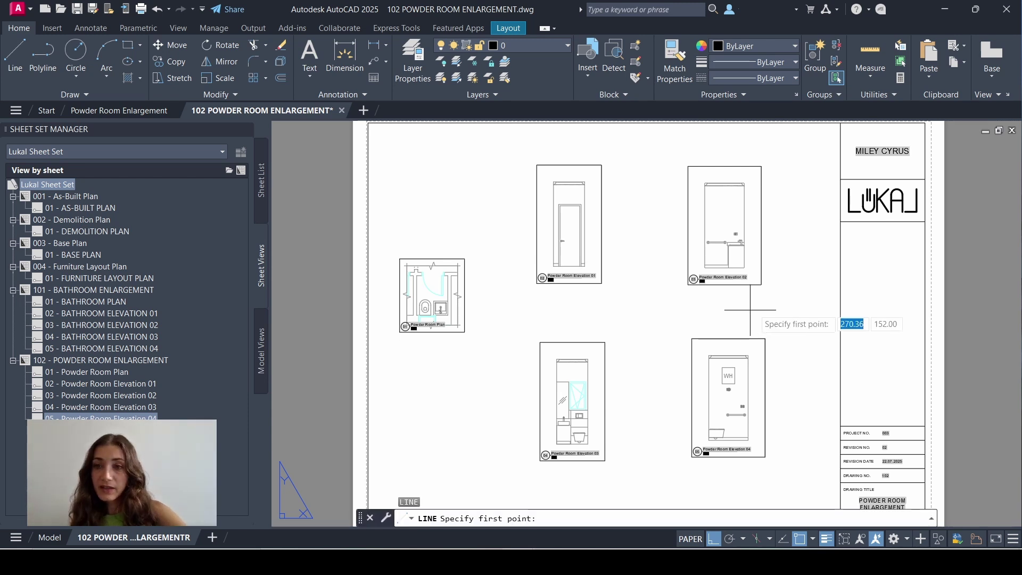
pyautogui.click(839, 136)
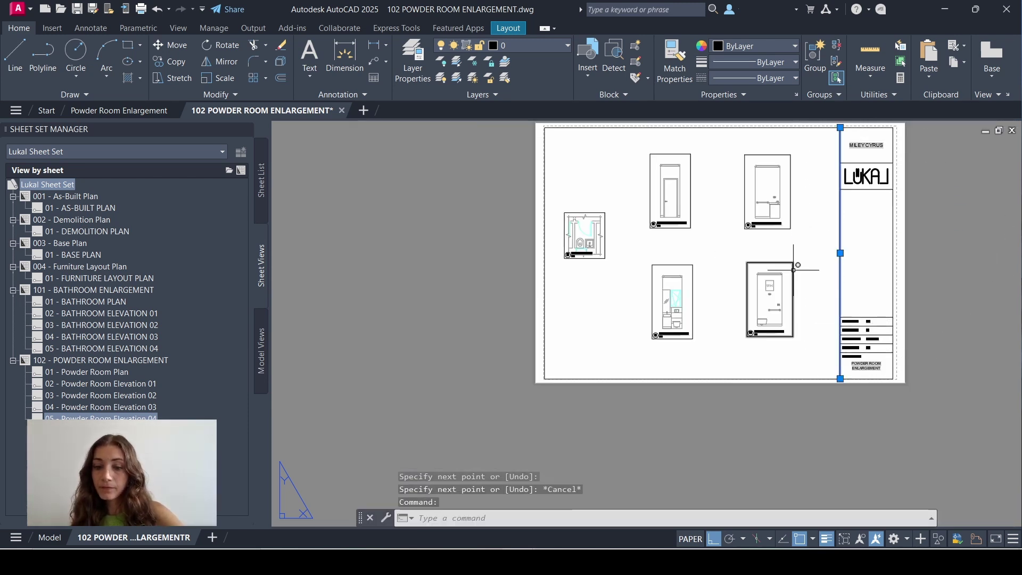
pyautogui.write('m')
pyautogui.press('Return')
pyautogui.click(778, 250)
pyautogui.write('110')
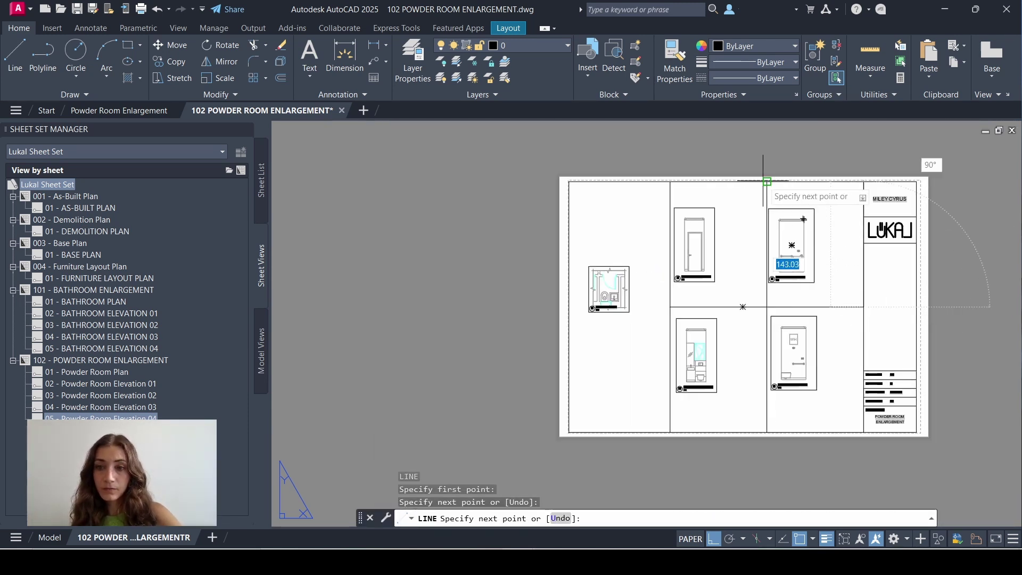
# Draw diagonal guide lines across the four elevation cells, connecting the ends of the vertical and horizontal dividers.
pyautogui.click(766, 183)
pyautogui.click(670, 307)
pyautogui.click(766, 432)
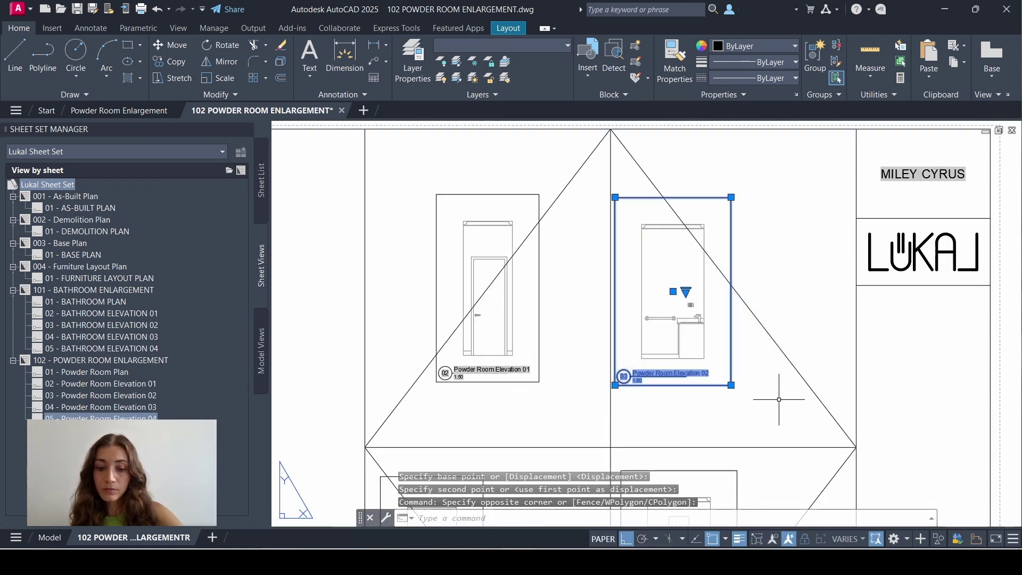
# Move the Powder Room Elevation 02 and 03 viewports with their labels by their centres onto the midpoints of their cells' diagonals.
pyautogui.write('m')
pyautogui.press('Return')
pyautogui.click(672, 291)
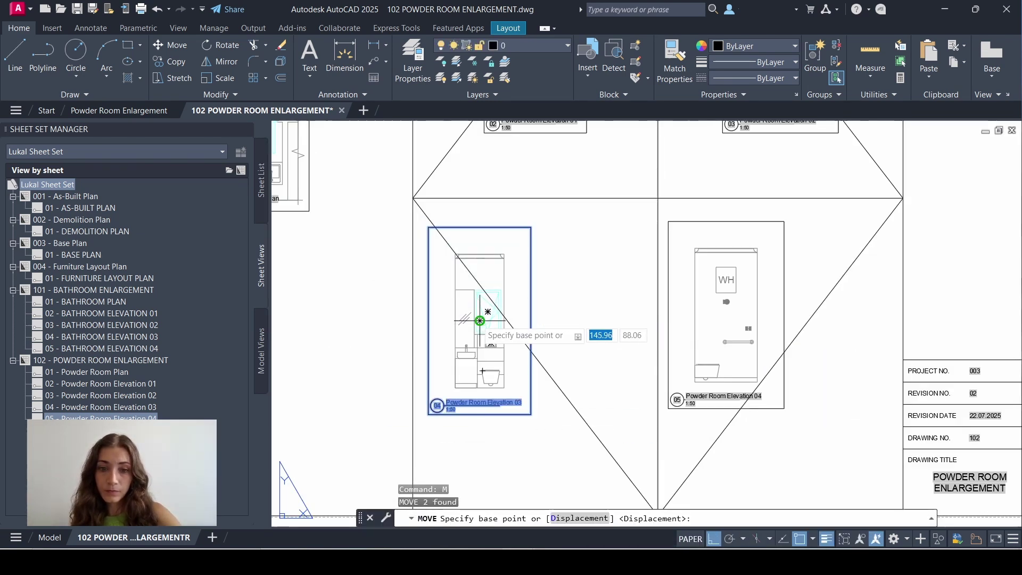
pyautogui.click(532, 340)
# Centre the Powder Room Elevation 04 and Powder Room Plan viewports, with their labels, in their cells using the diagonal guides.
pyautogui.click(639, 203)
pyautogui.click(788, 469)
pyautogui.write('m')
pyautogui.press('Return')
pyautogui.click(726, 314)
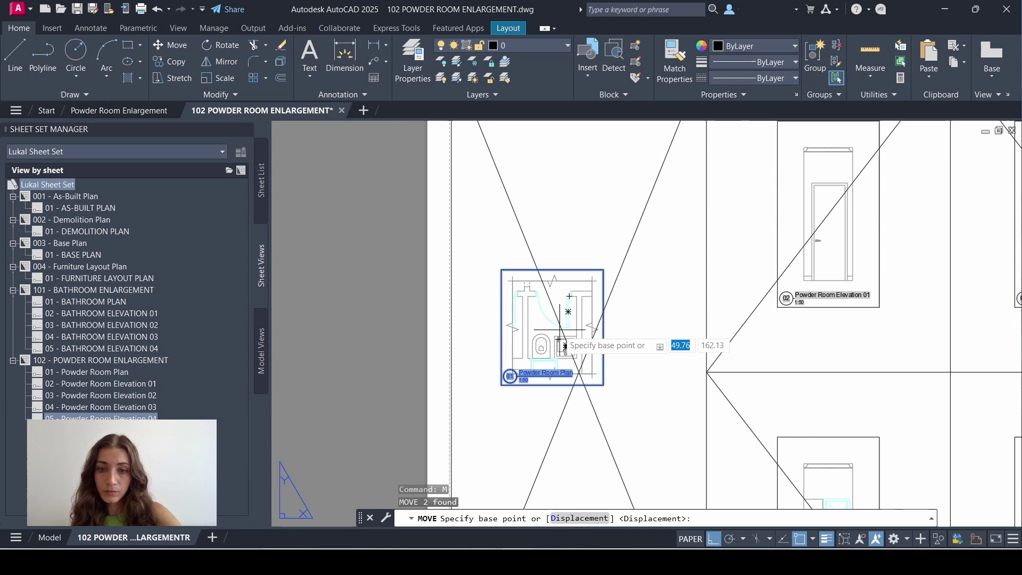
pyautogui.click(565, 346)
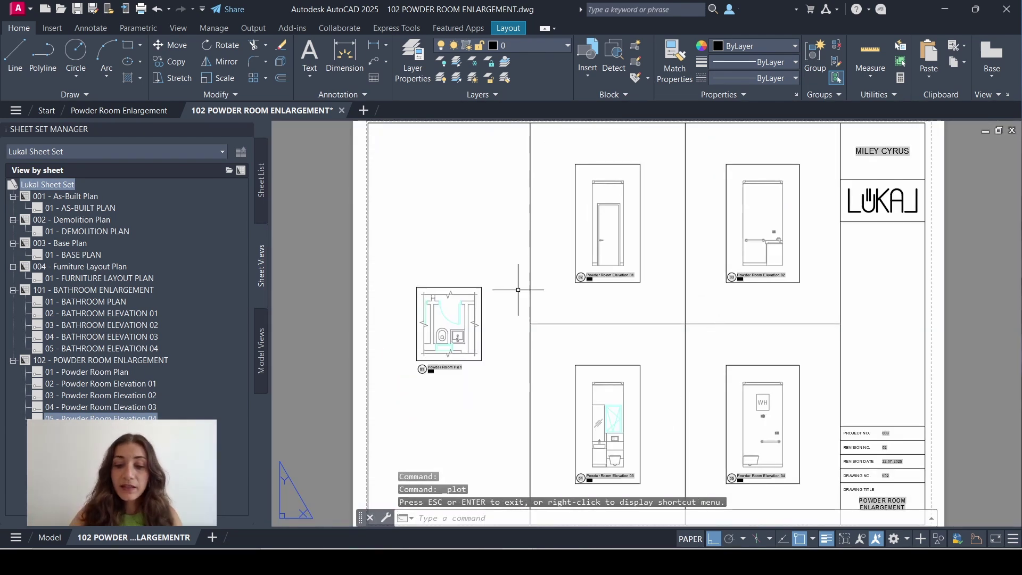
# Preview the plot of the powder room sheet and examine the view labels, numbers, scales and dividers up close.
pyautogui.hotkey('ctrl', 'p')
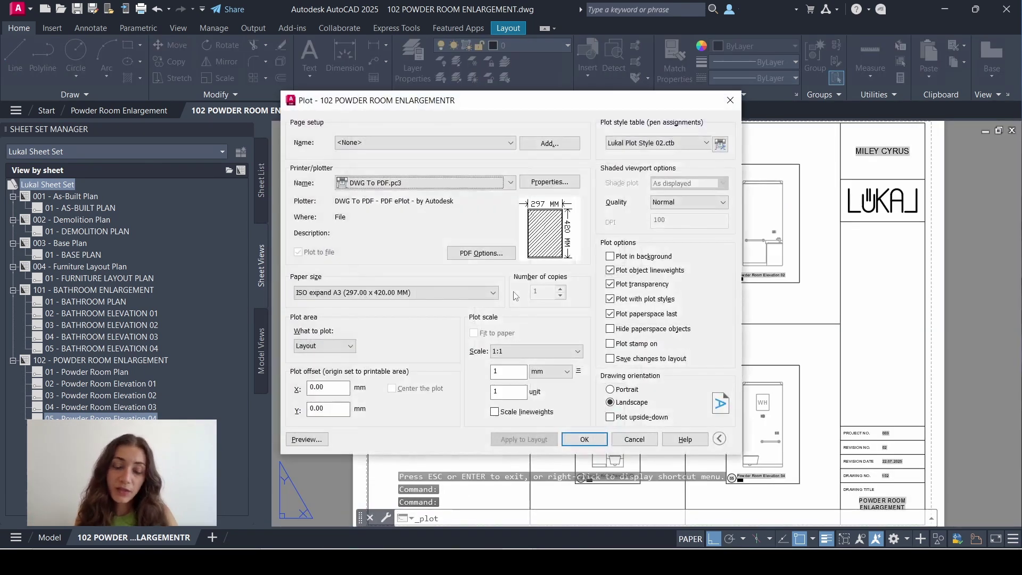
pyautogui.click(307, 439)
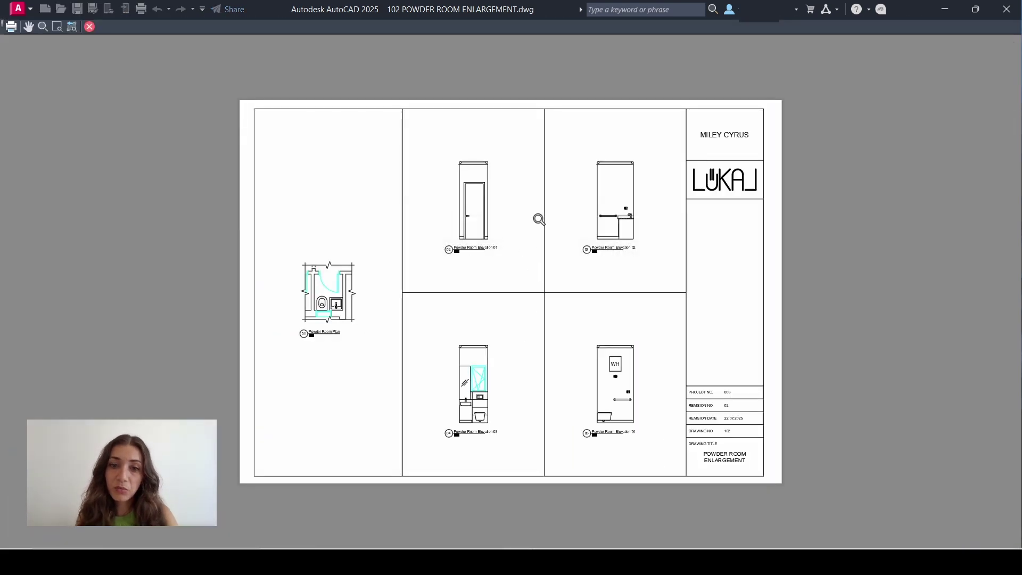
pyautogui.scroll(4, 523, 178)
pyautogui.moveTo(518, 185); pyautogui.dragTo(546, 197, button='middle')
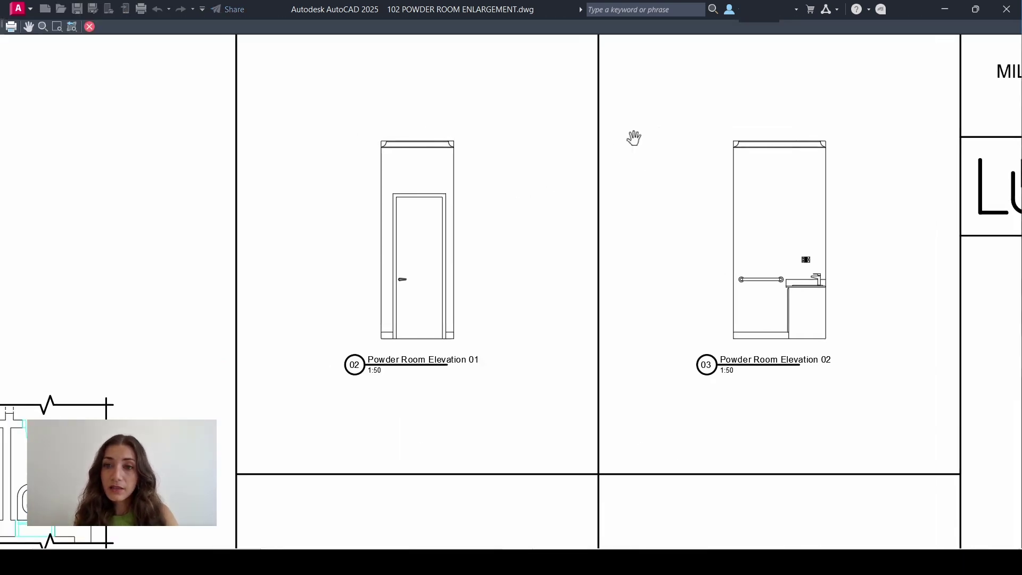
pyautogui.moveTo(339, 423); pyautogui.dragTo(453, 338, button='middle')
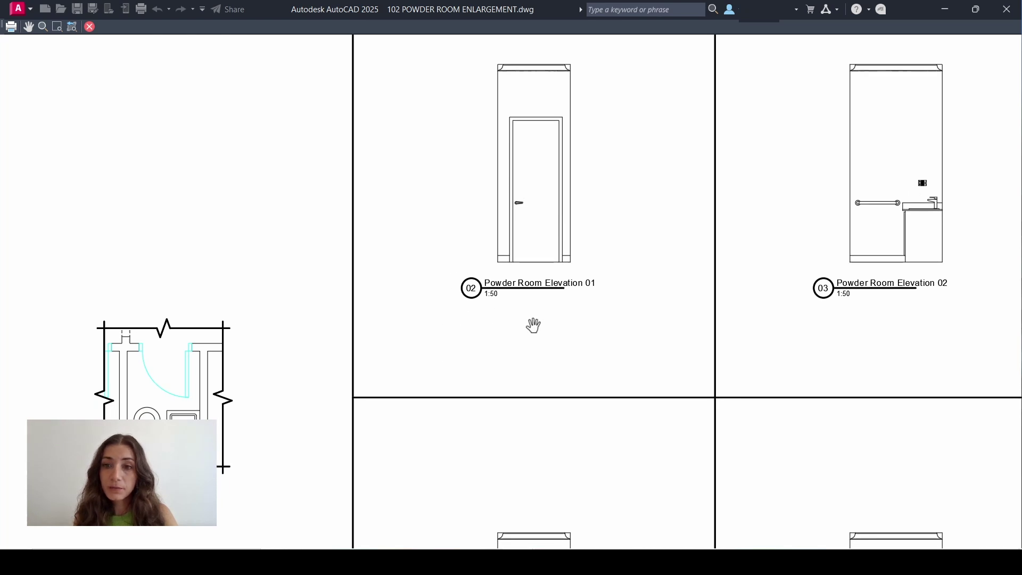
pyautogui.scroll(-3, 532, 324)
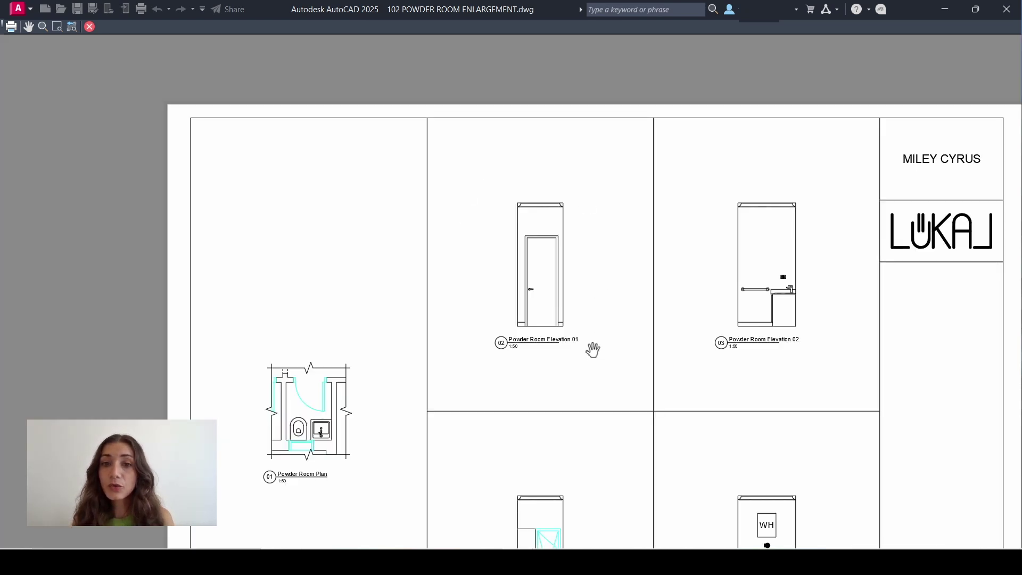